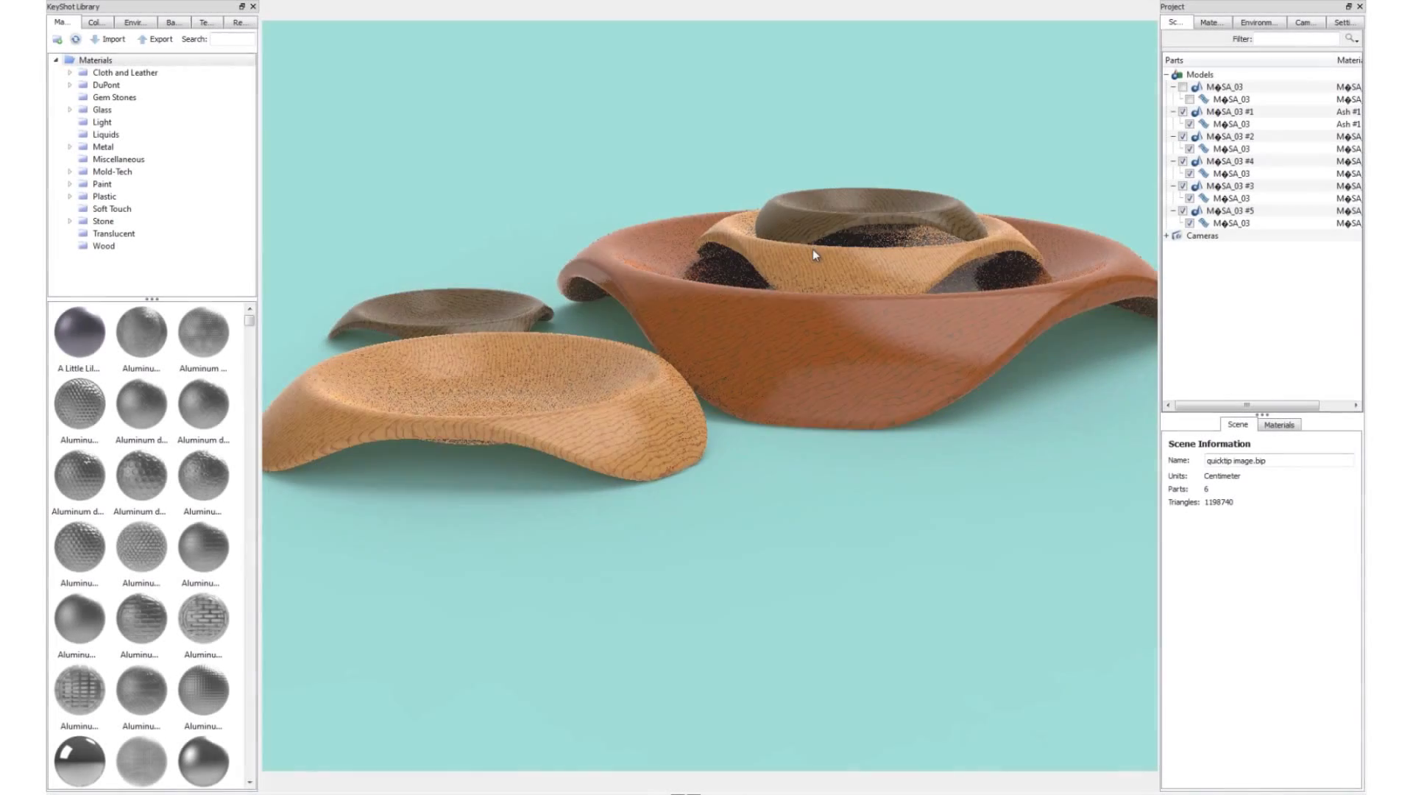
- Apply Ash to the front bowl, Black Walnut to the small left bowl and Fine grain to the inner bowl
left_click_drag(812, 249, 802, 299)
left_click_drag(643, 351, 705, 356)
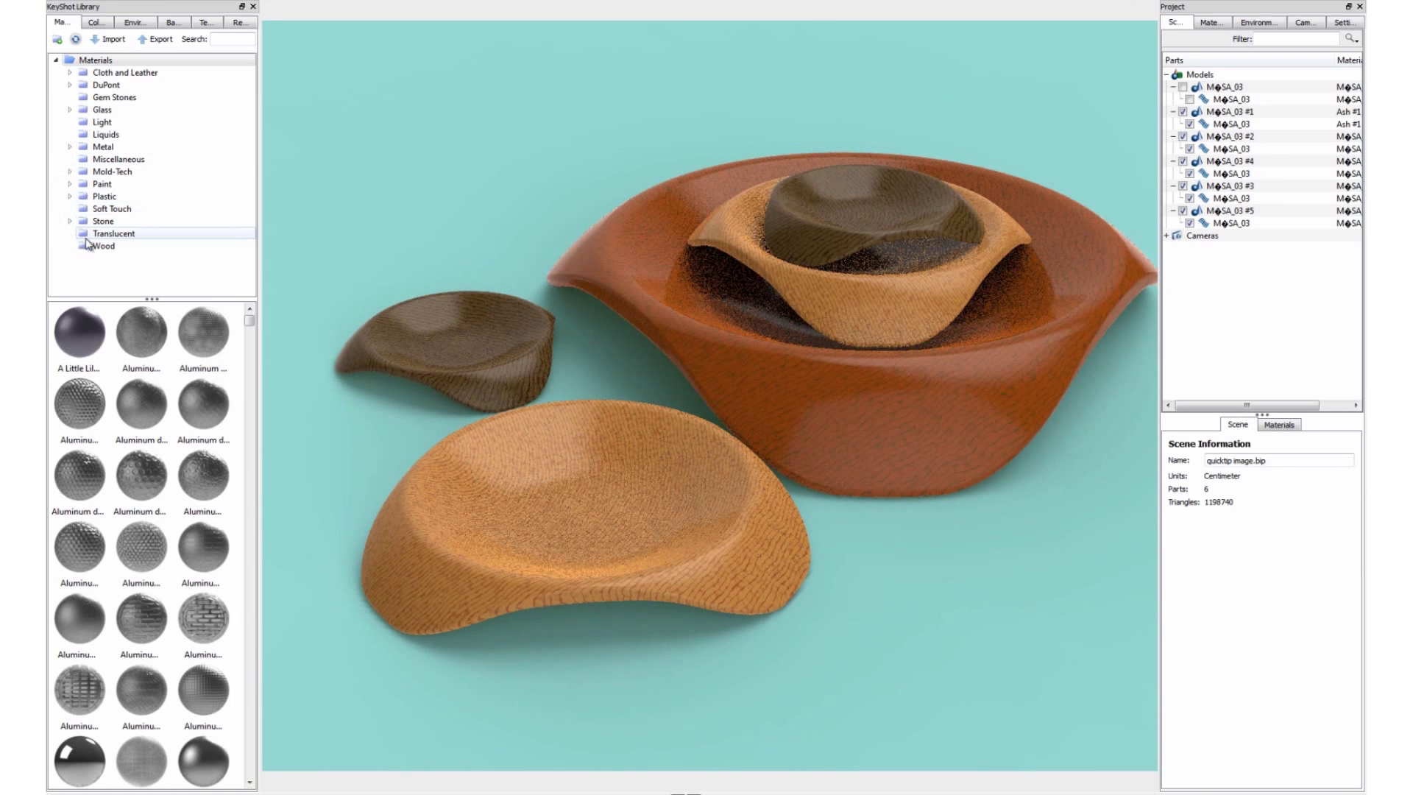
left_click(103, 246)
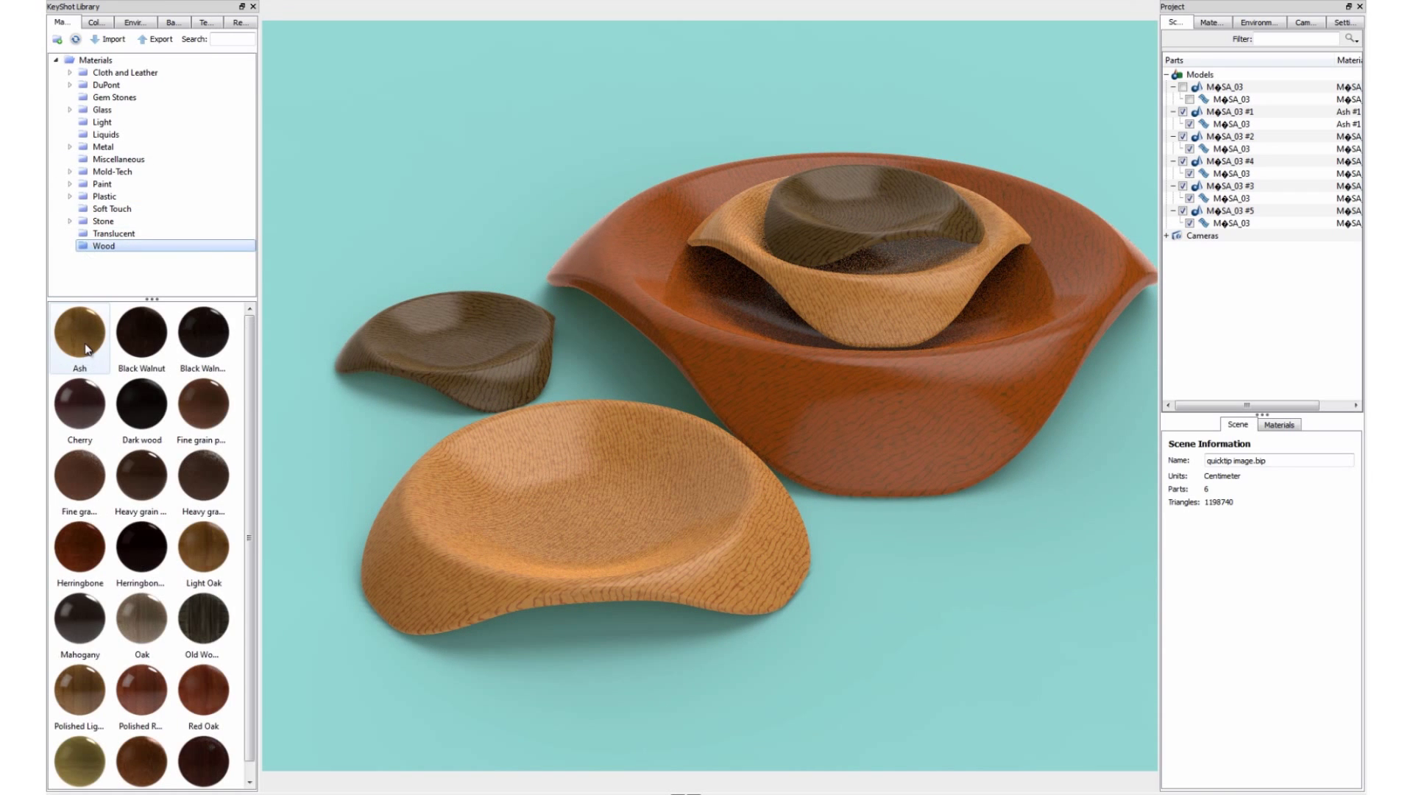
left_click_drag(77, 341, 505, 481)
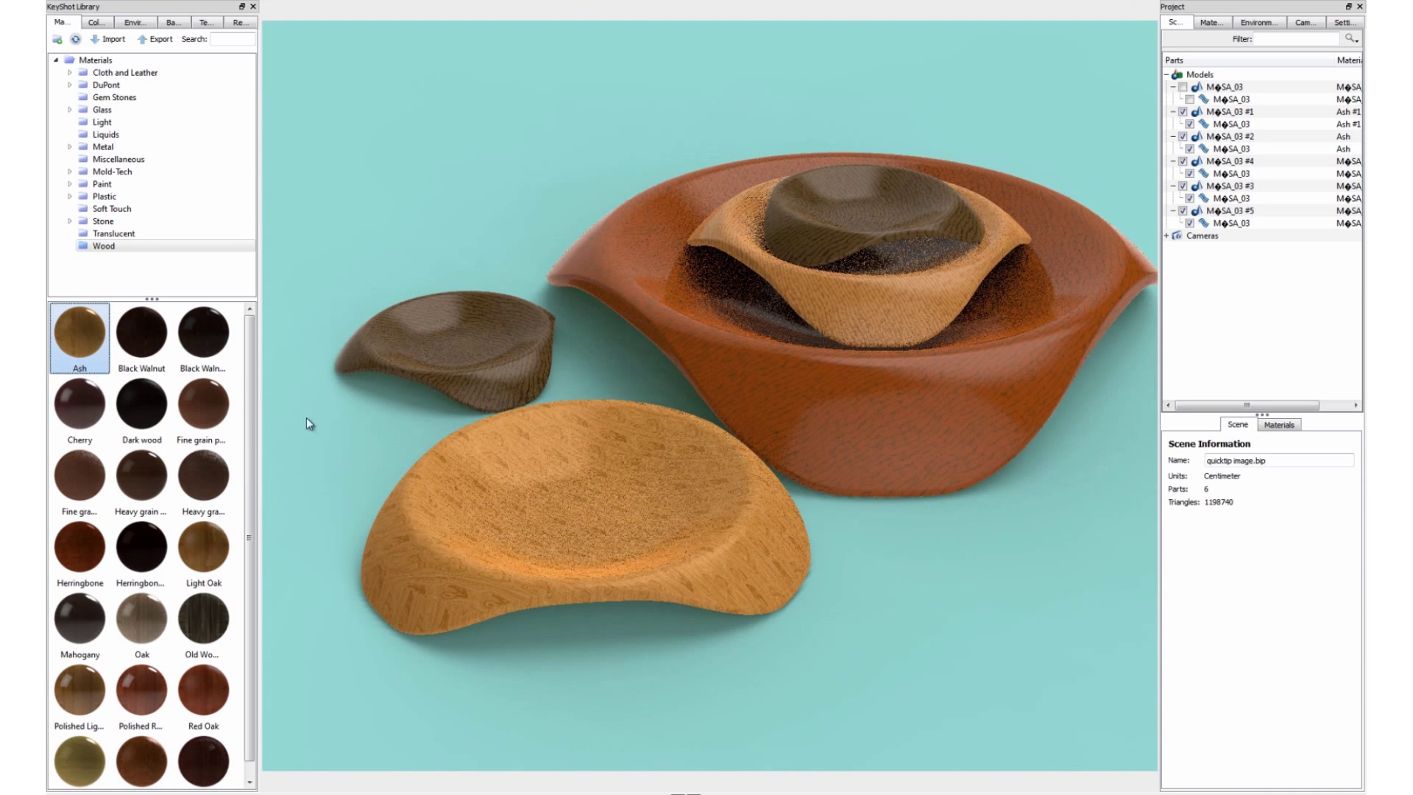
left_click_drag(125, 337, 482, 353)
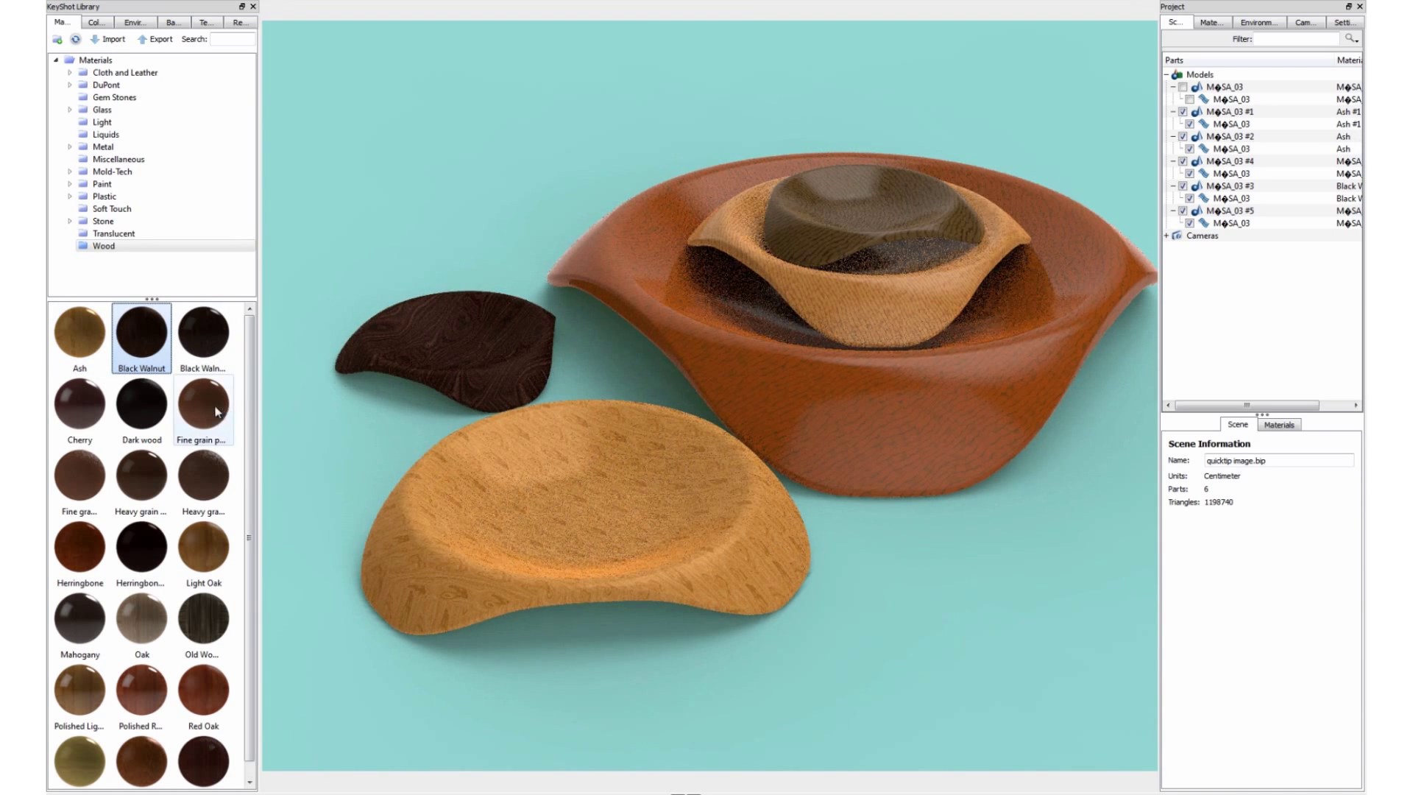
left_click_drag(209, 412, 831, 235)
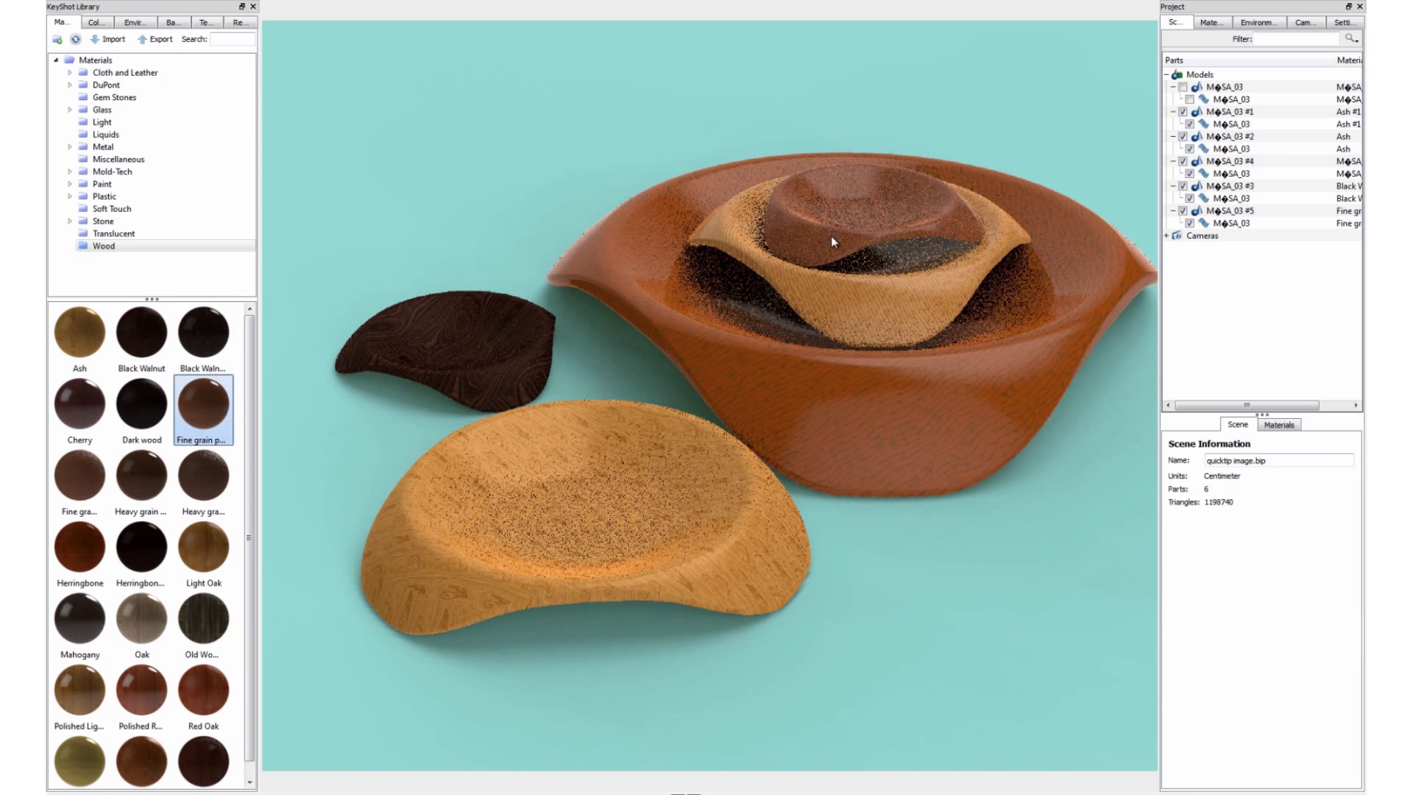
left_click(520, 489)
- Edit the Ash wood texture to ring width 0.175, colour noise 1.885 and scale 3.695
double_click(1220, 145)
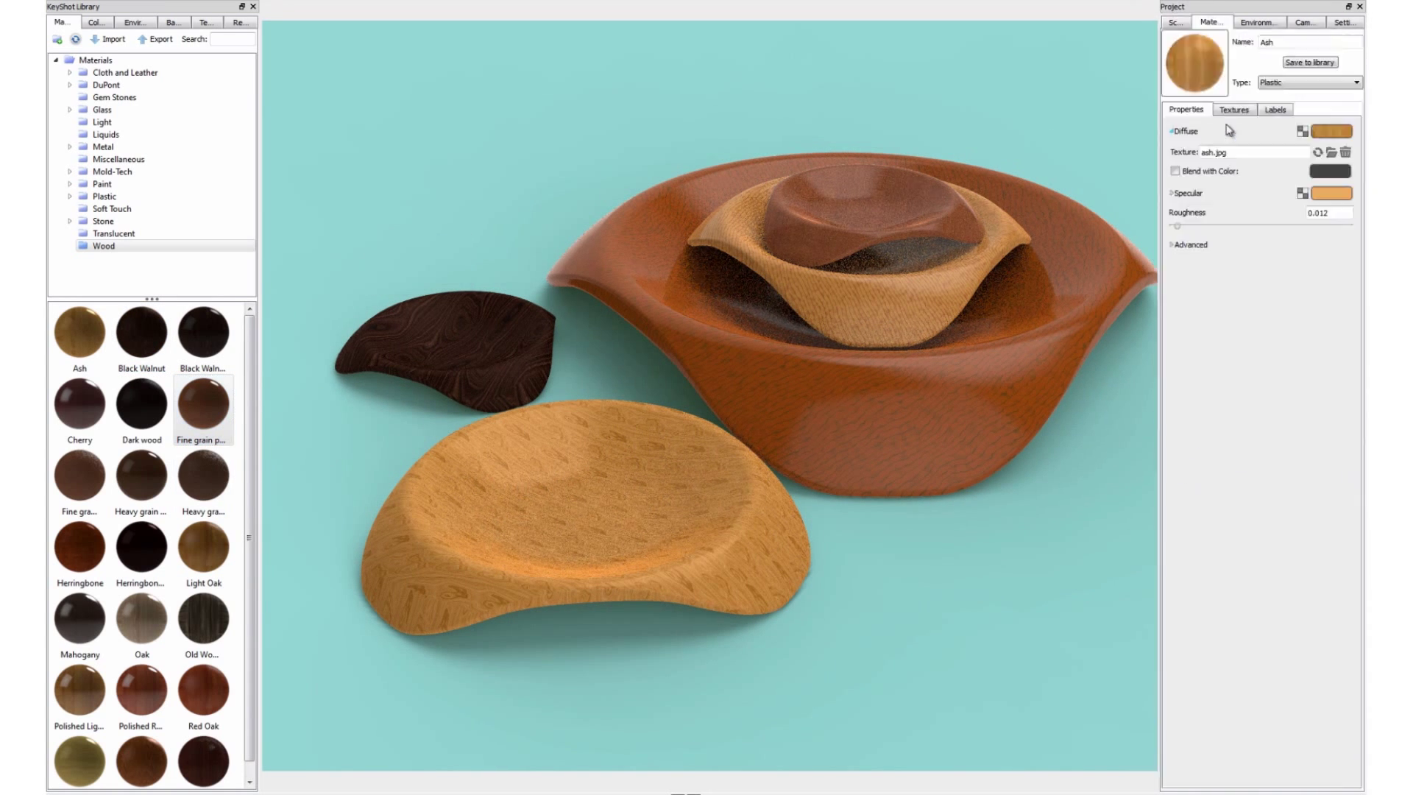
left_click(1236, 111)
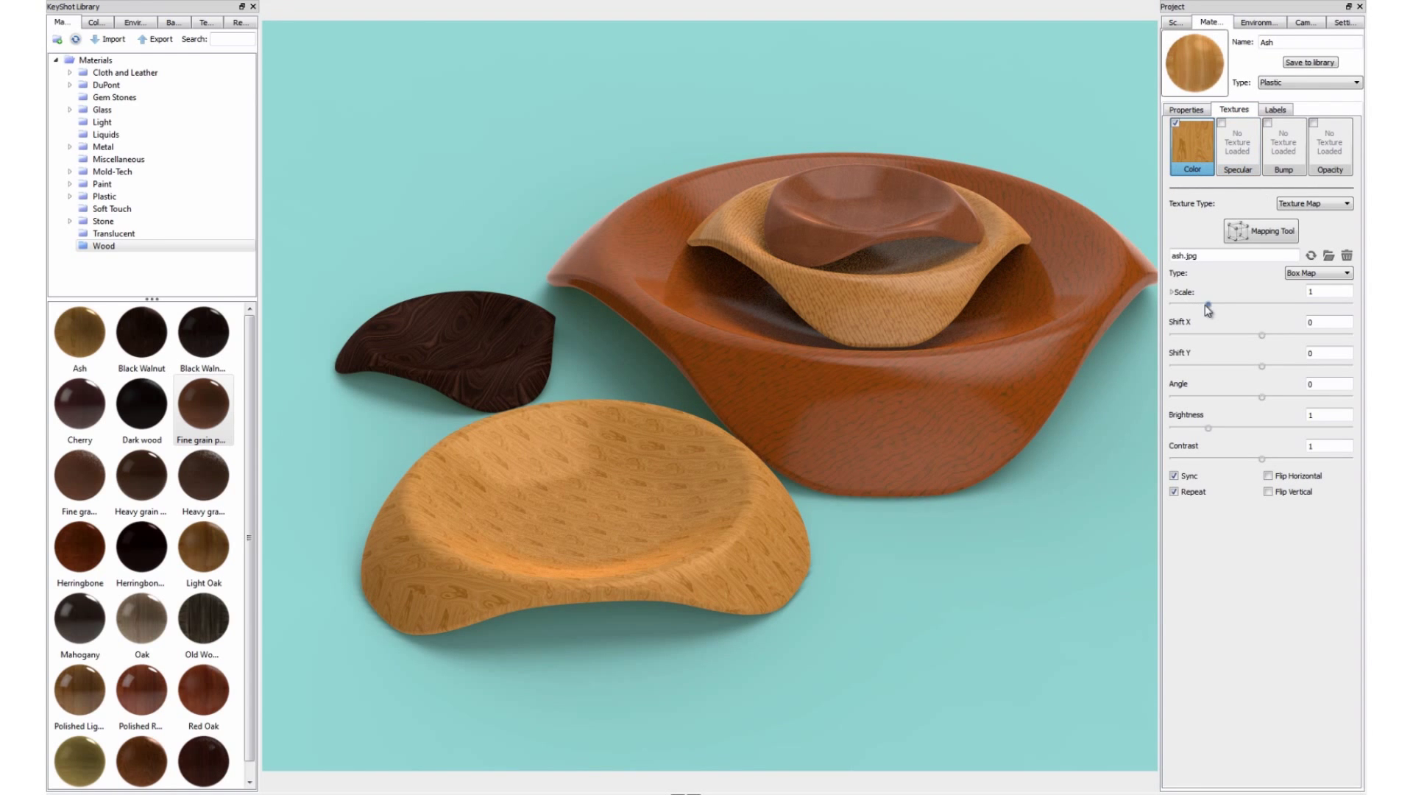
left_click_drag(1207, 304, 1256, 304)
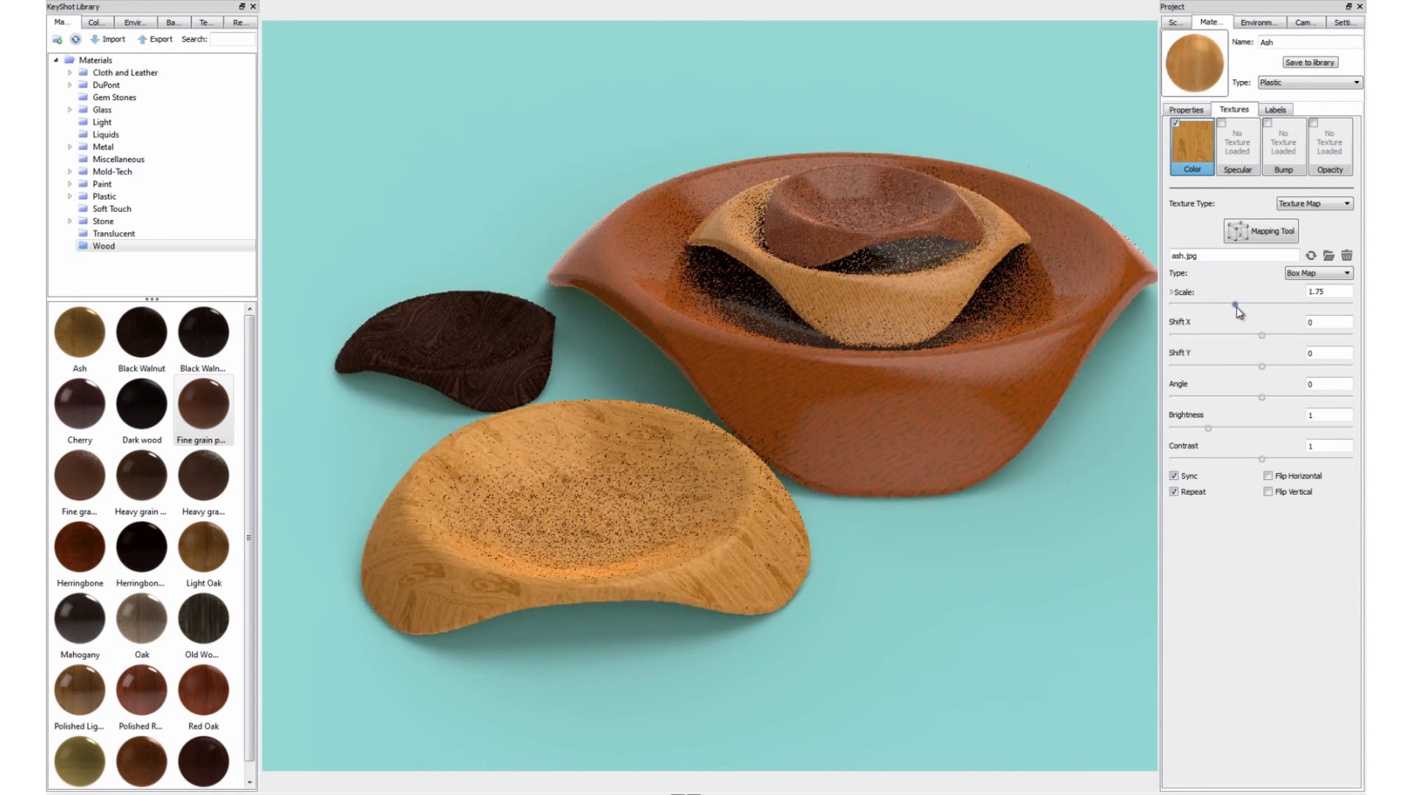
mouse_move(1209, 430)
left_mouse_down()
mouse_move(1233, 433)
mouse_move(1217, 433)
left_mouse_up()
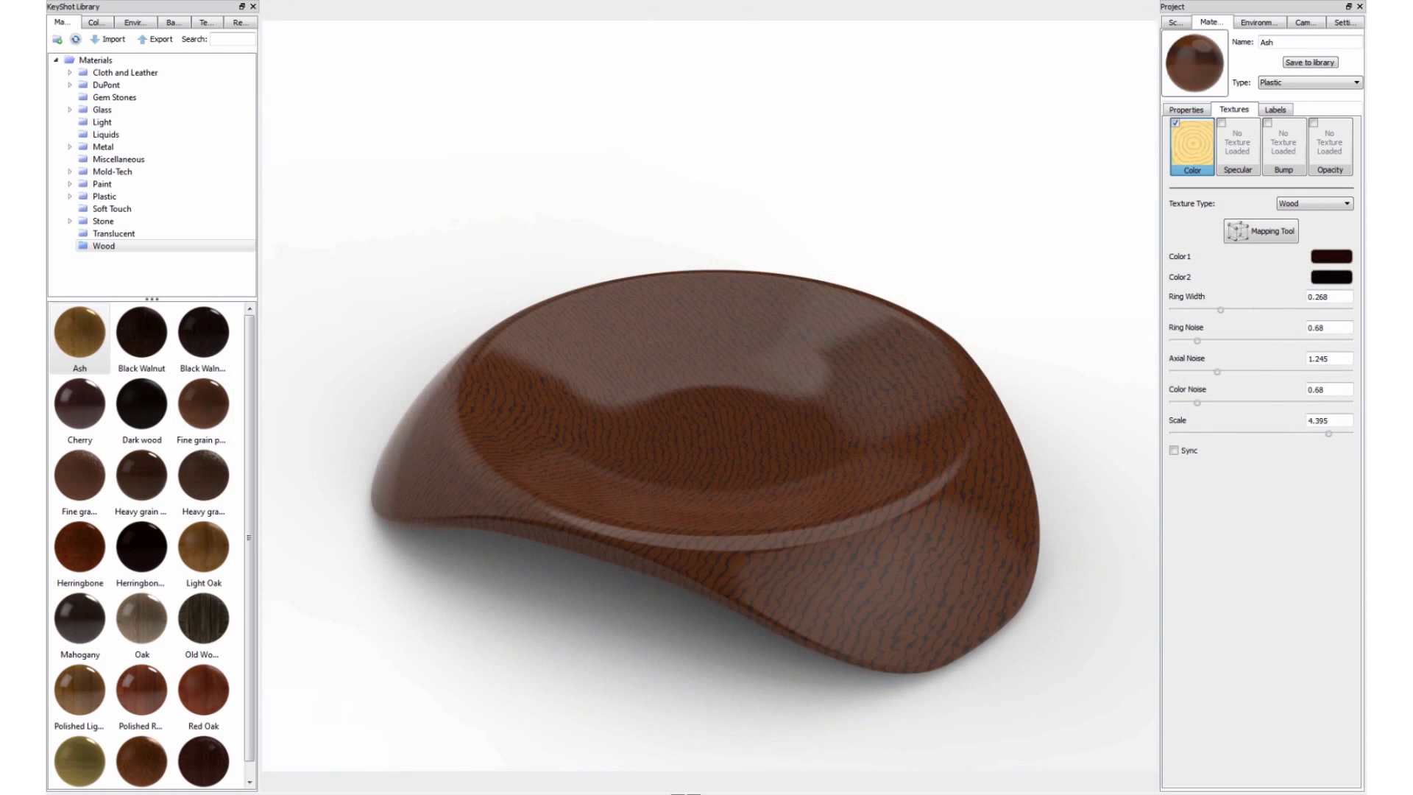
mouse_move(1221, 309)
left_mouse_down()
mouse_move(1236, 310)
mouse_move(1203, 309)
left_mouse_up()
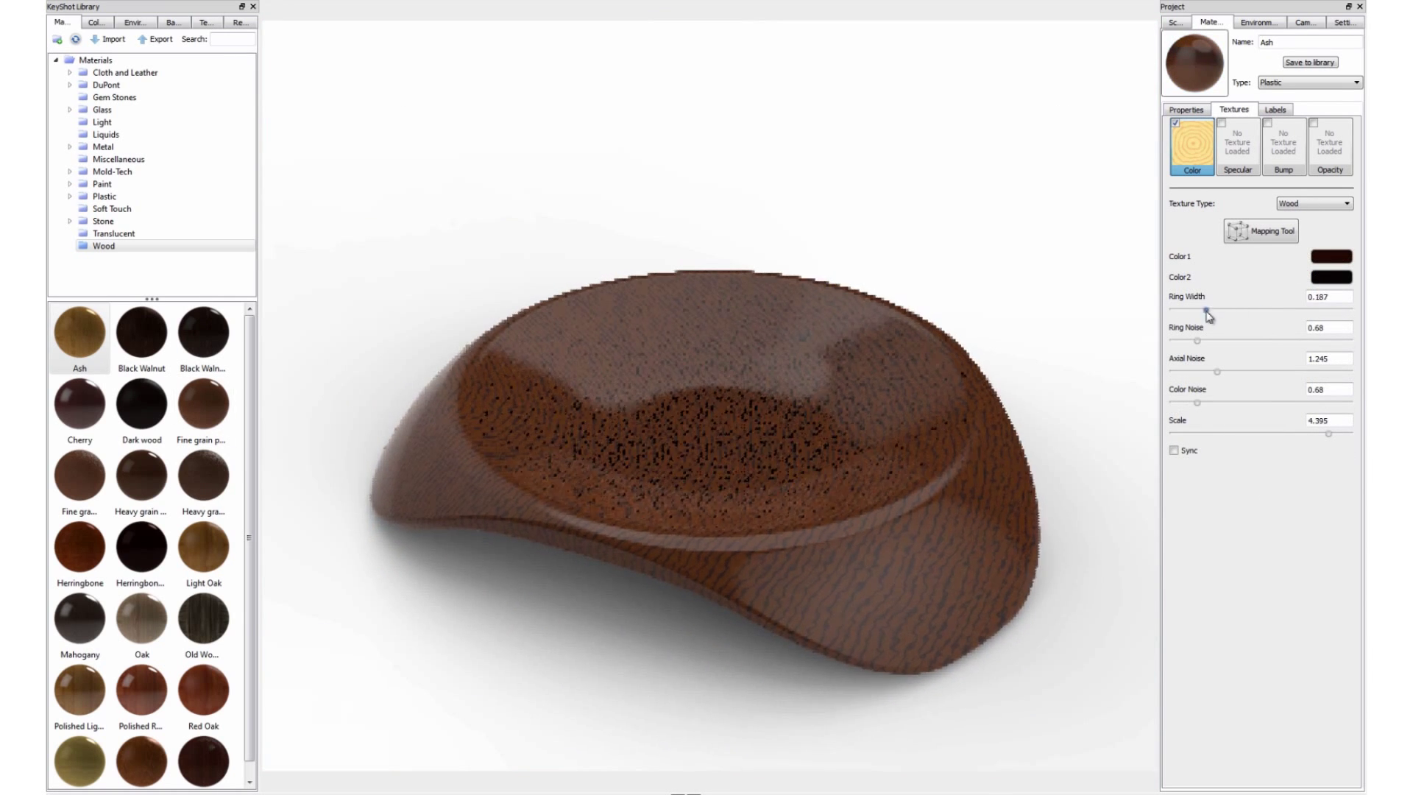
left_click_drag(1201, 404, 1242, 402)
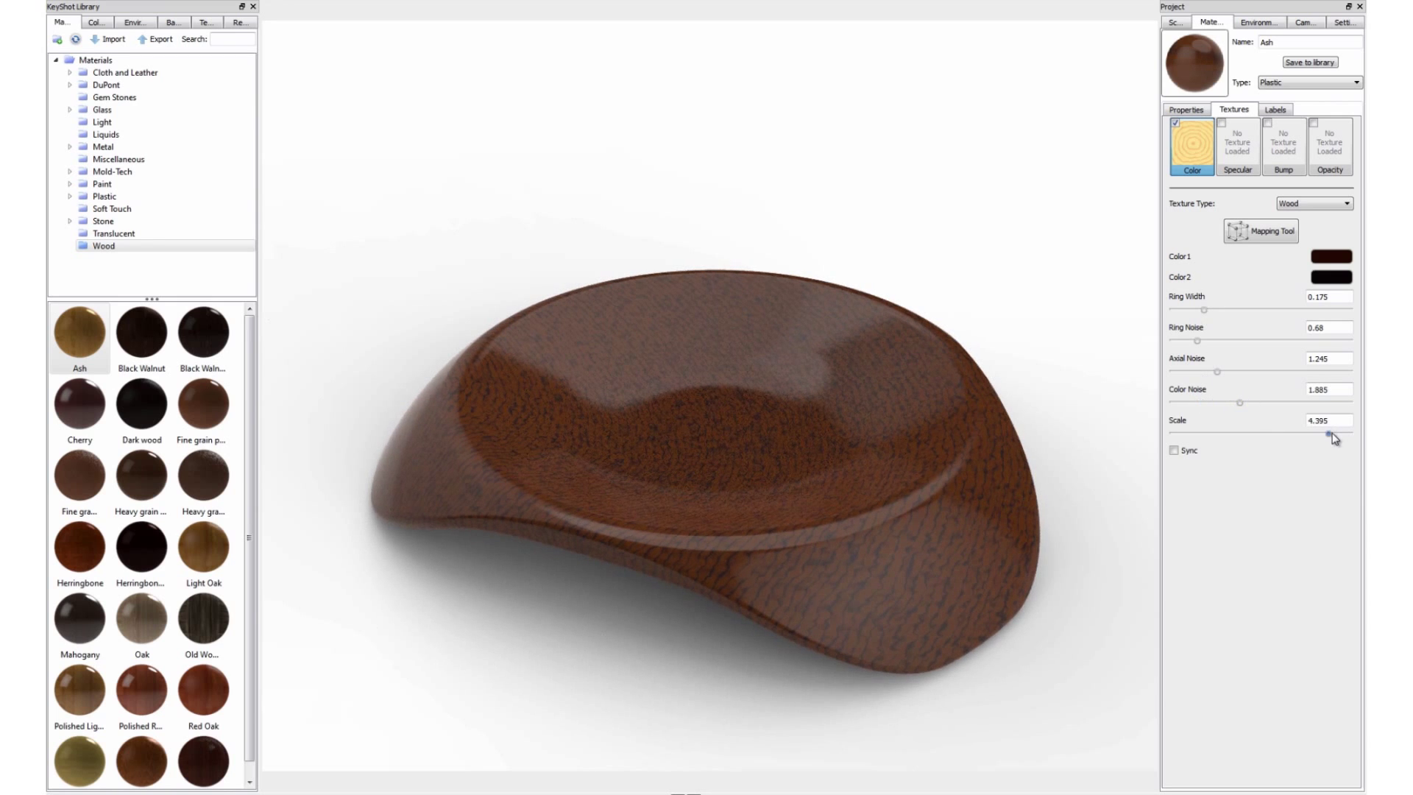
left_click_drag(1329, 435, 1267, 435)
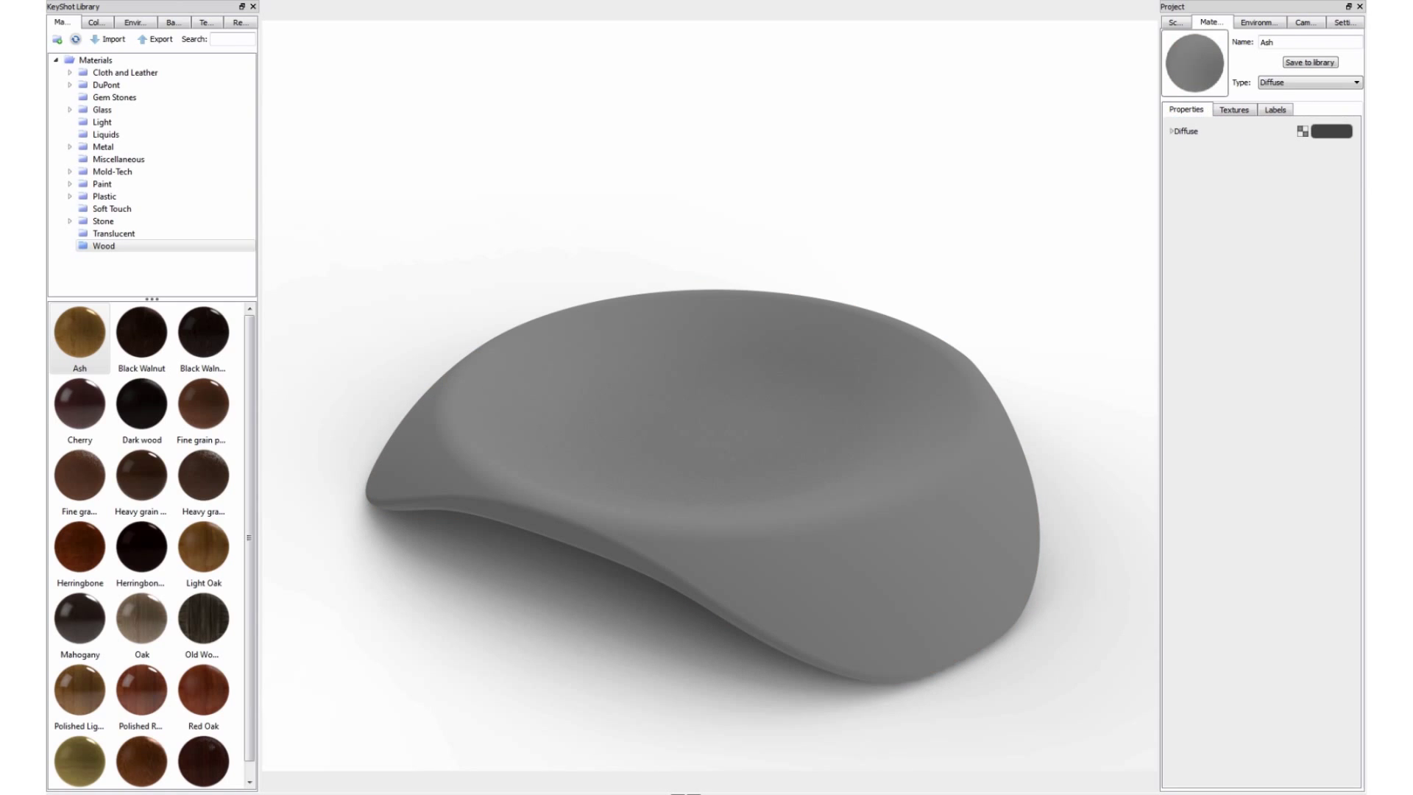
- Make the Ash material a Plastic type with roughness 0.012 and a white specular colour
left_click(1286, 85)
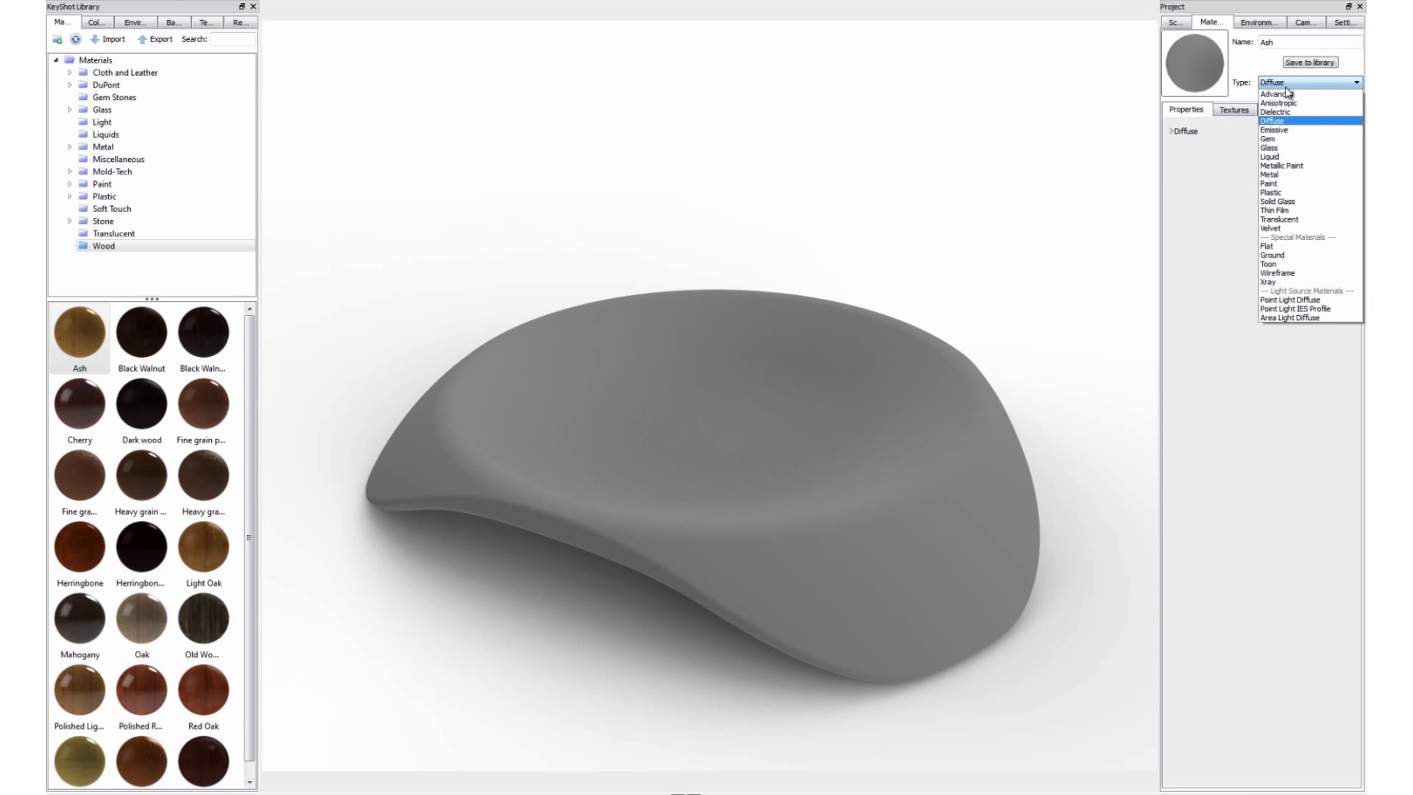
left_click(1289, 193)
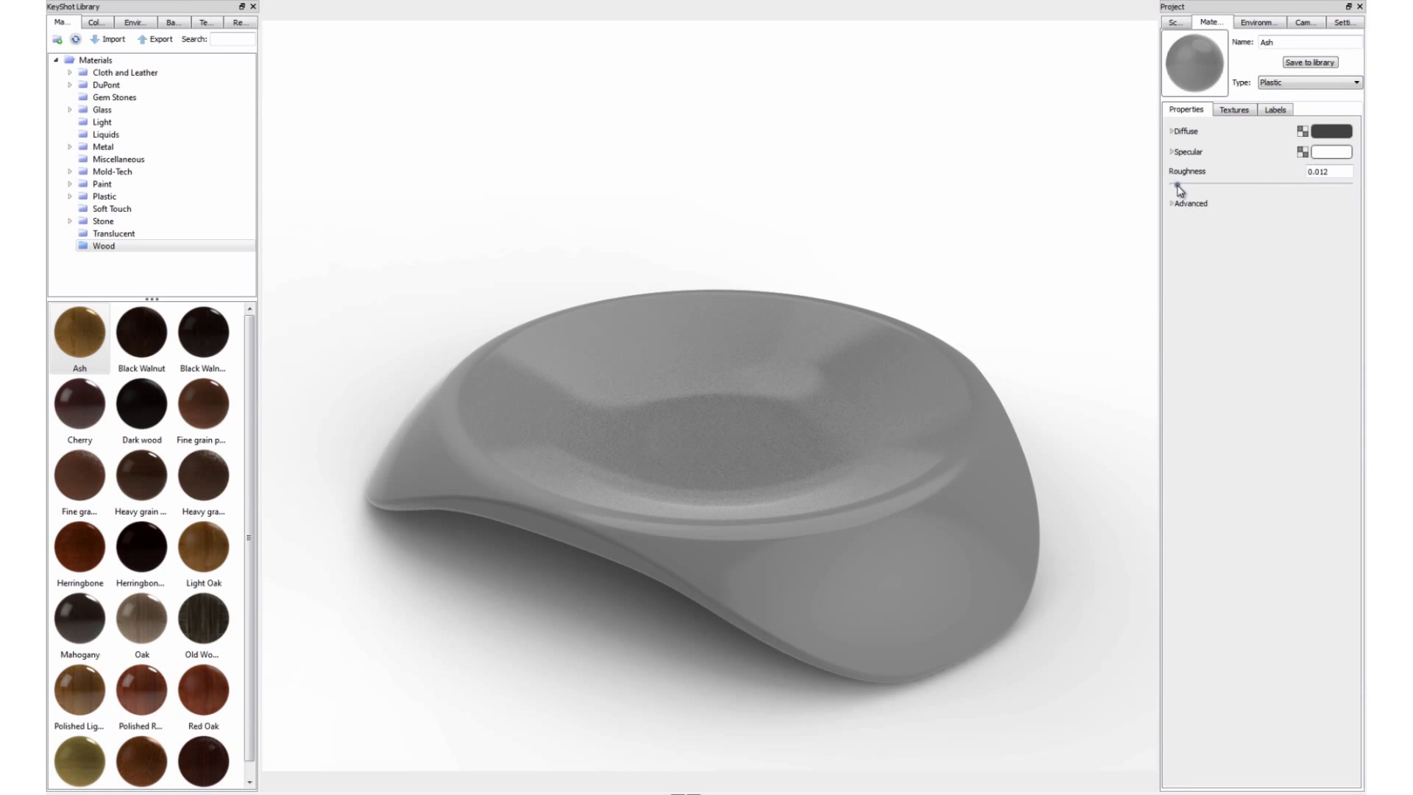
left_click(1177, 185)
left_click(1330, 152)
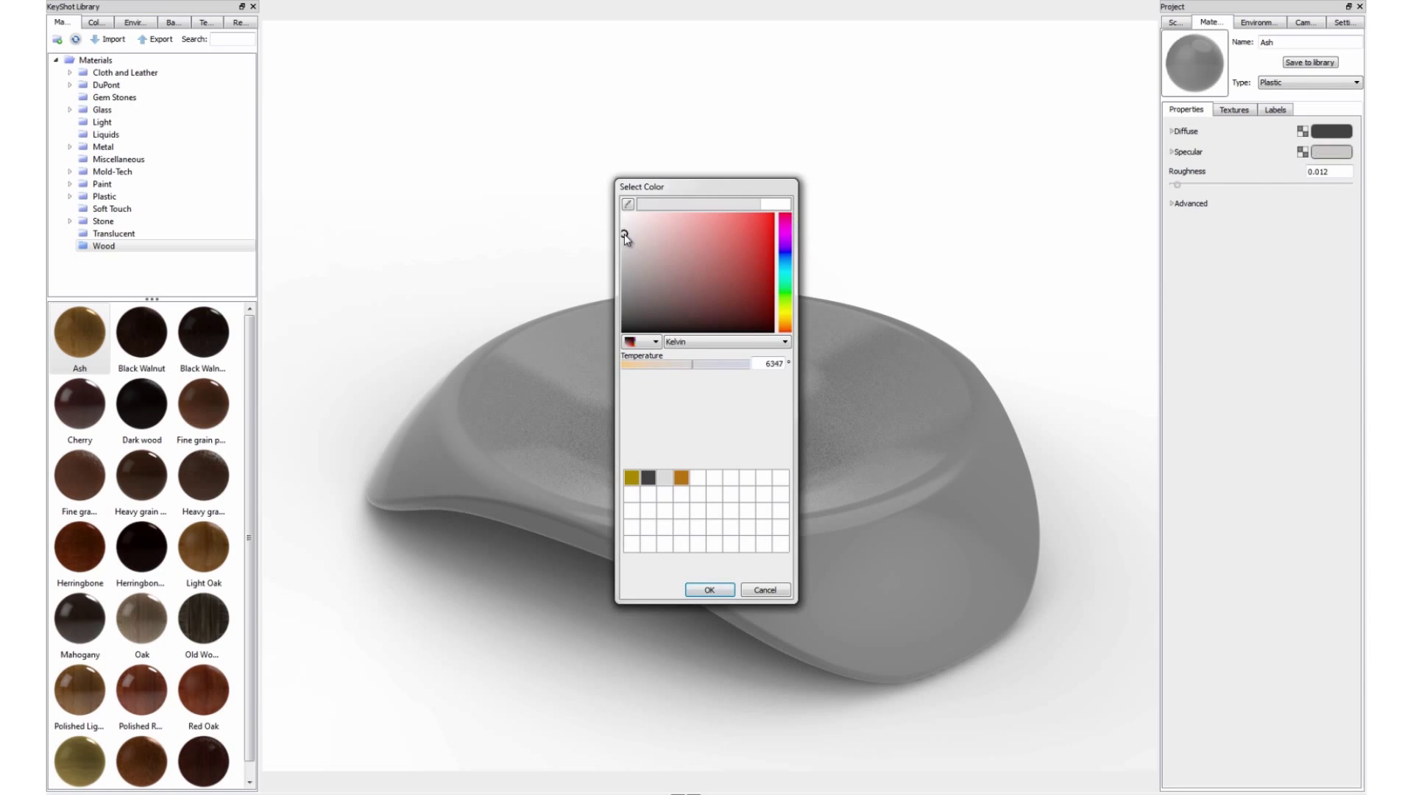
left_click(706, 590)
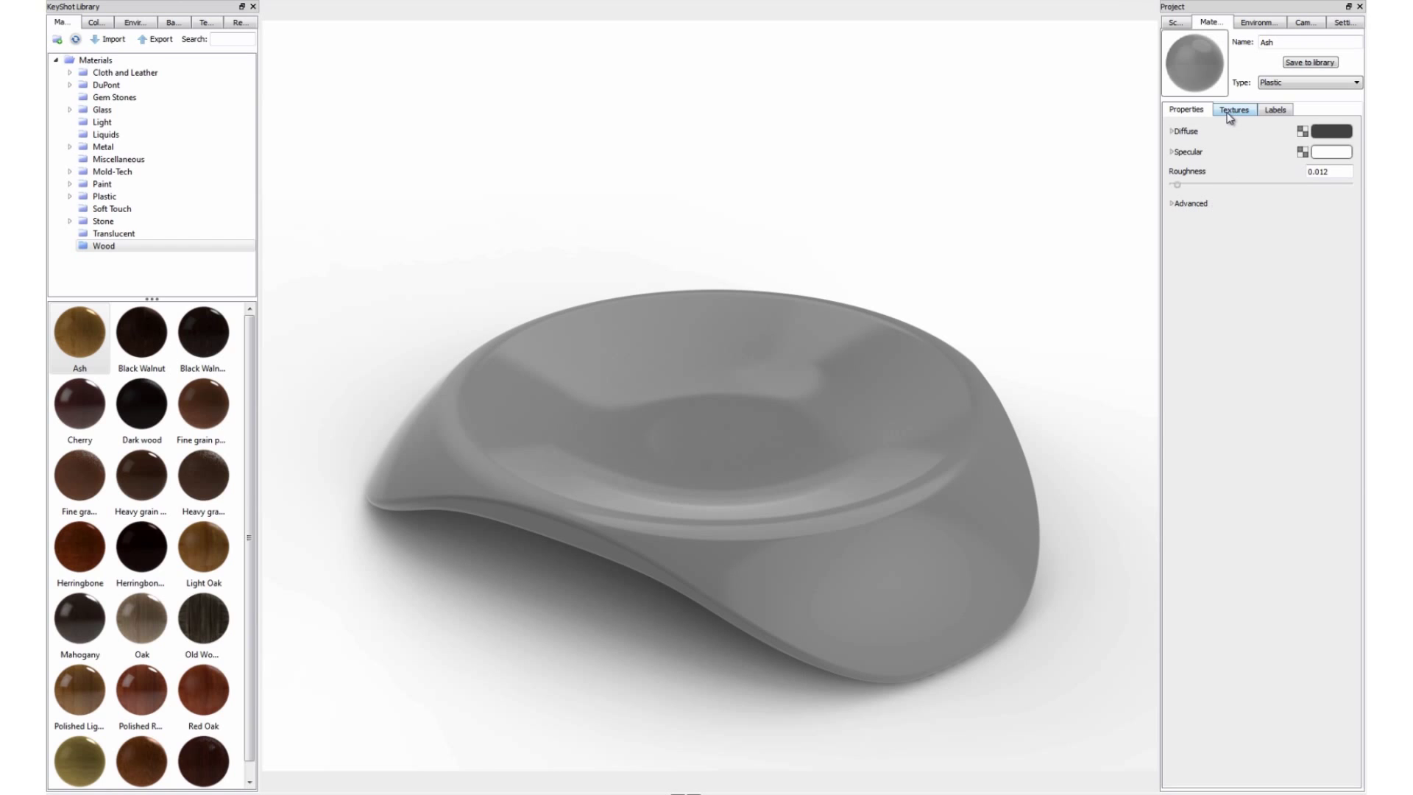
left_click(1233, 111)
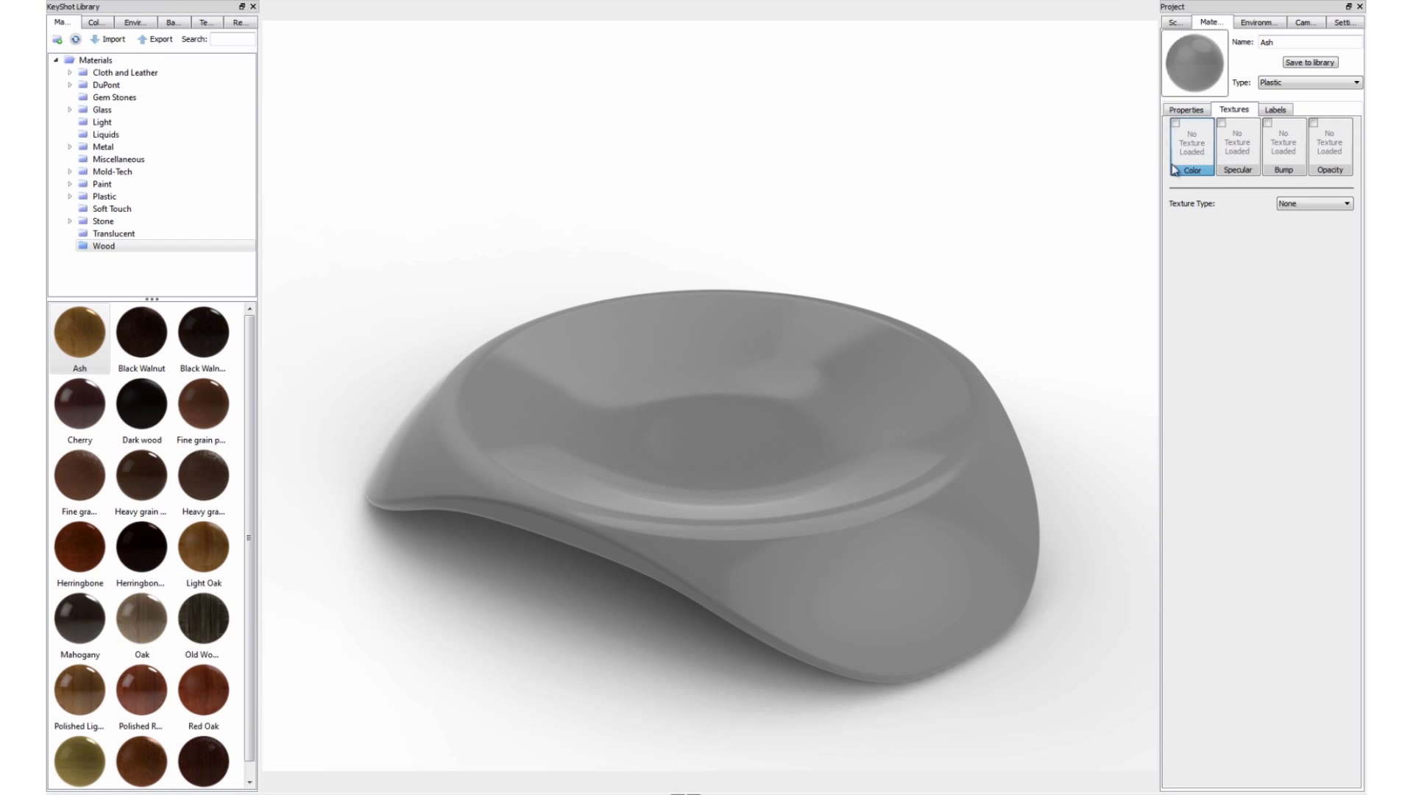
- Assign a procedural Wood texture to the Ash material's Color slot
left_click(1313, 206)
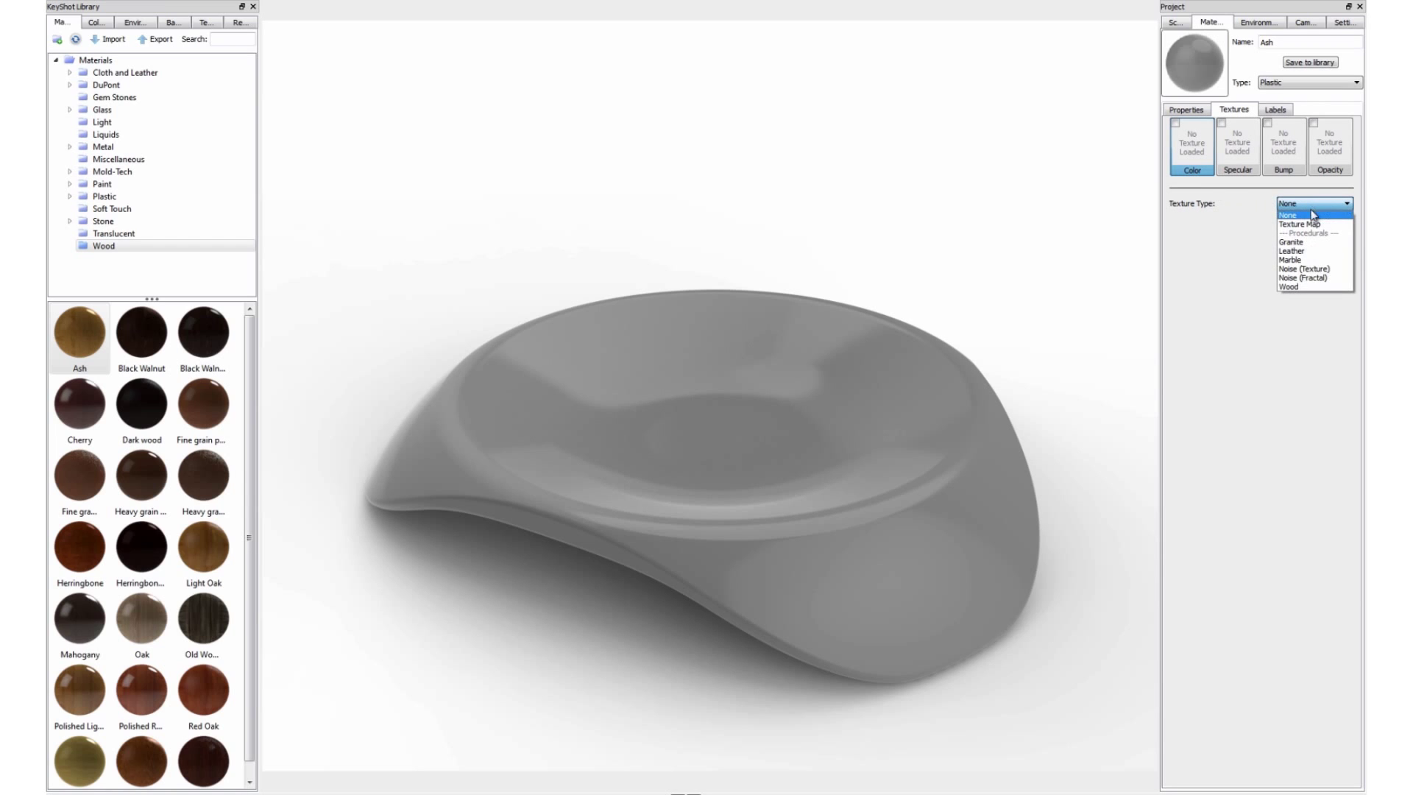
left_click(1316, 287)
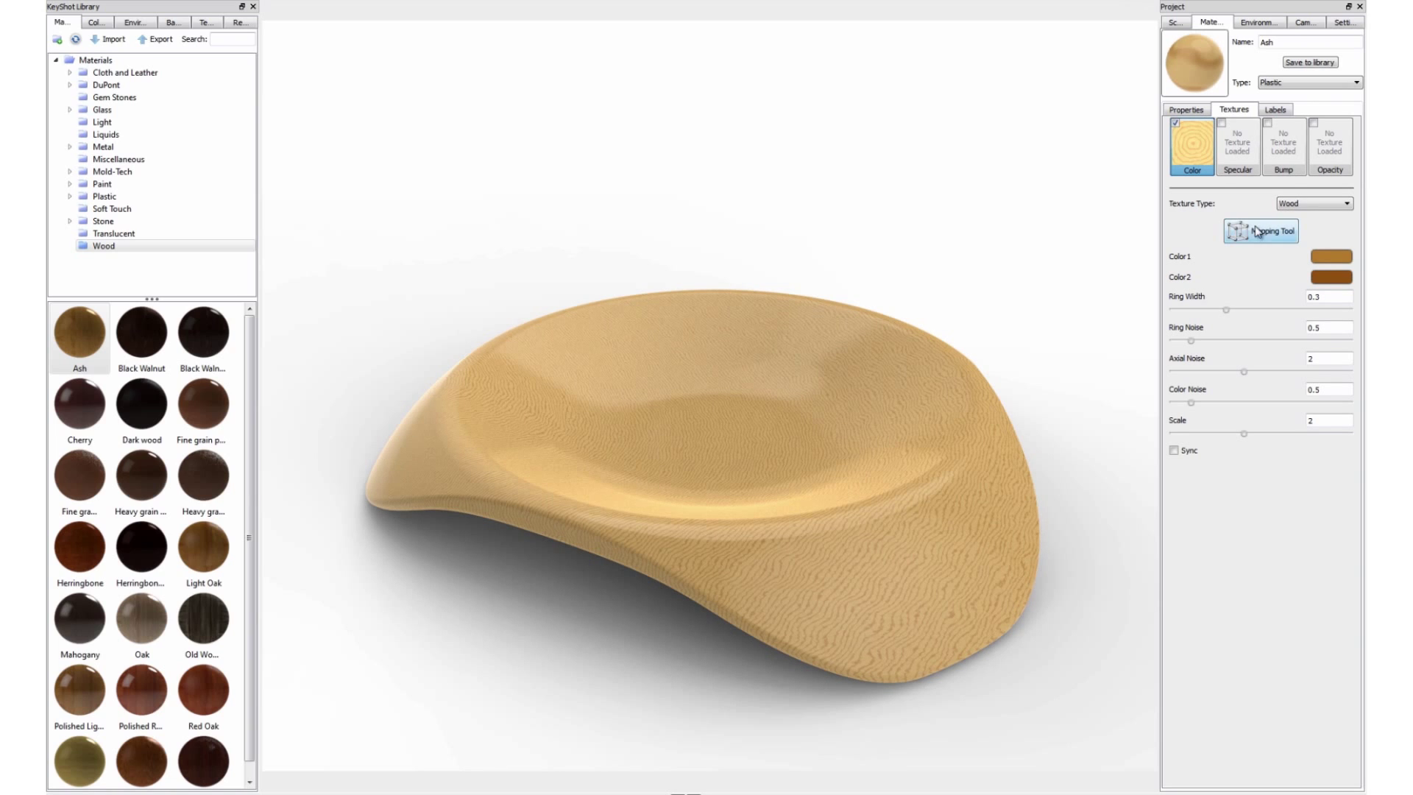
- Rescale the wood texture's mapping on the bowl with the Mapping Tool
left_click(1276, 241)
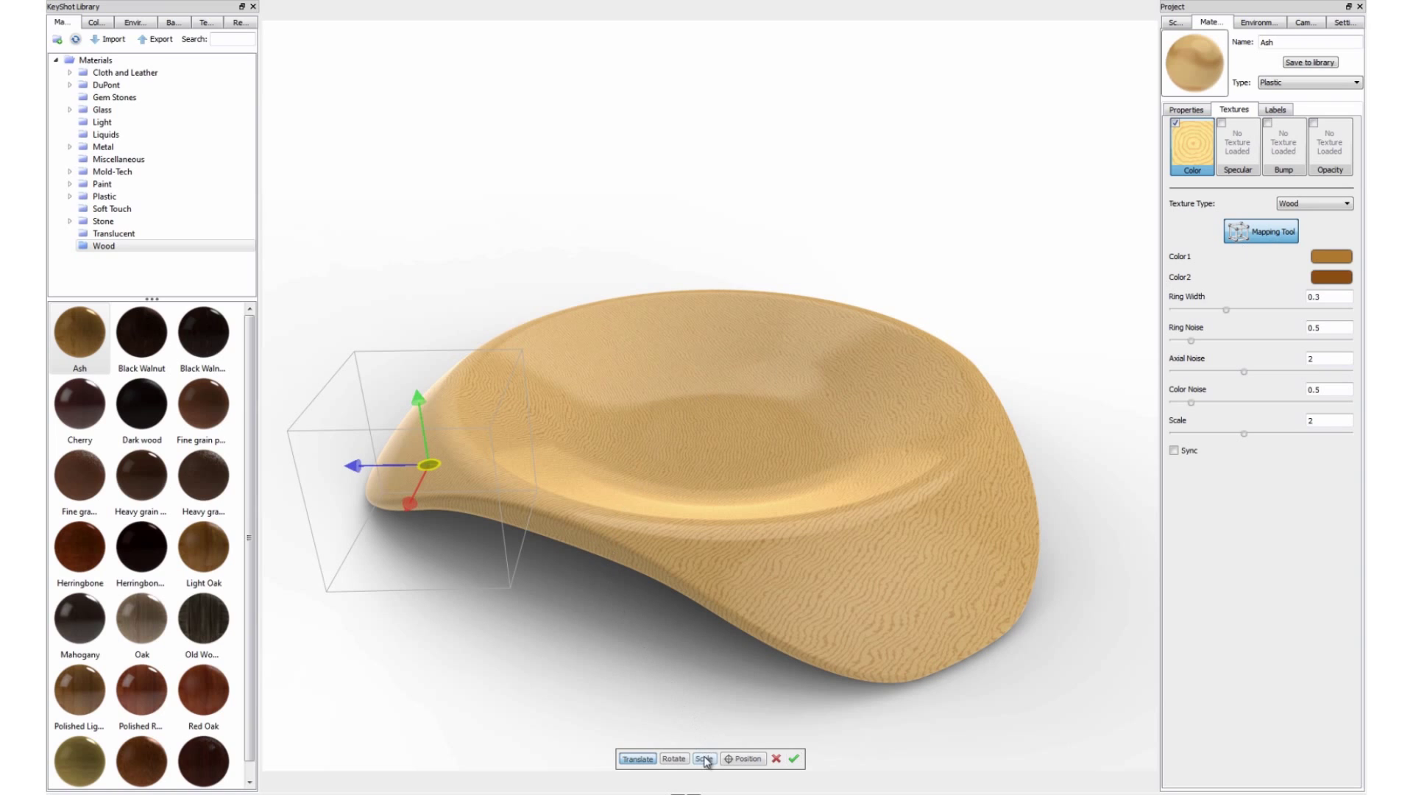
left_click(703, 759)
left_click_drag(411, 497, 390, 545)
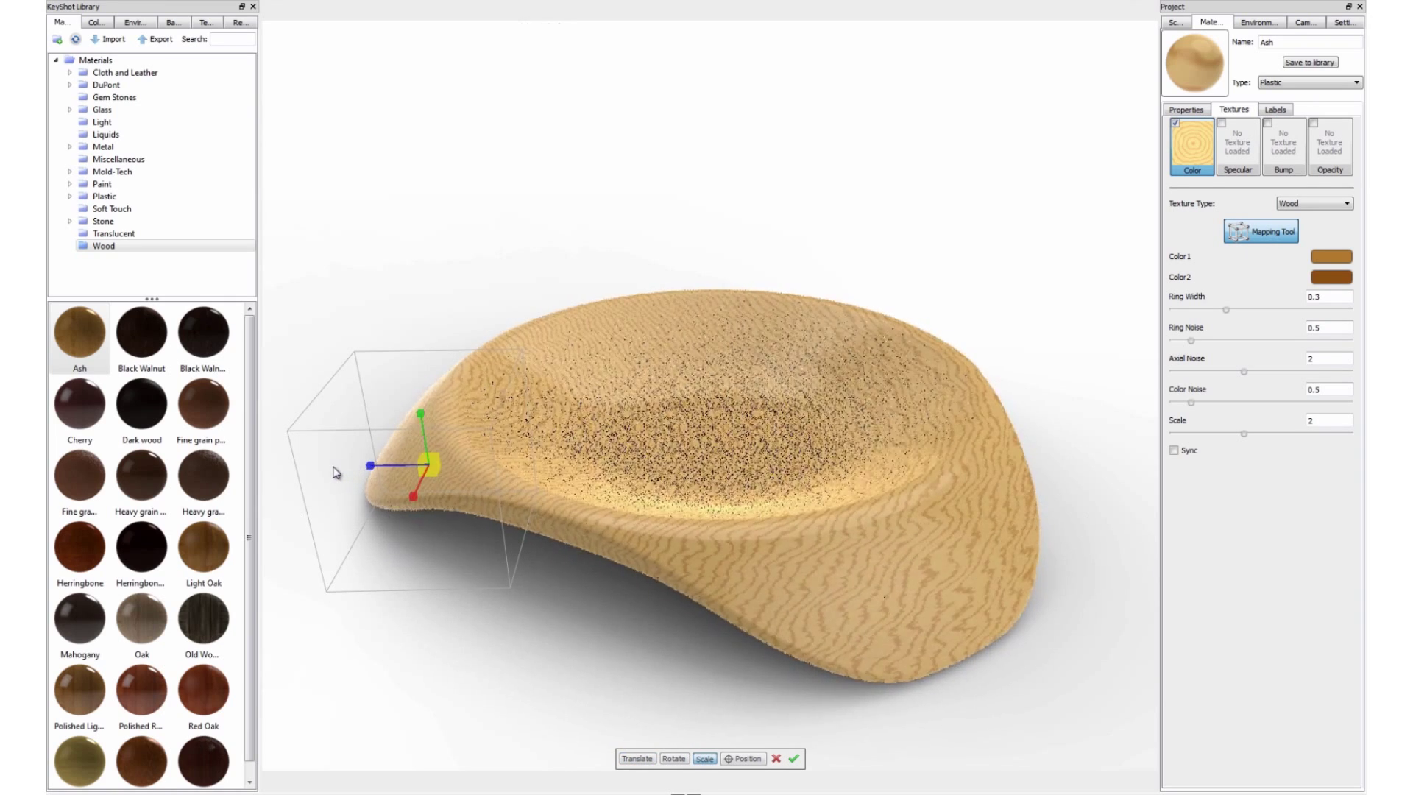
left_click_drag(409, 491, 403, 512)
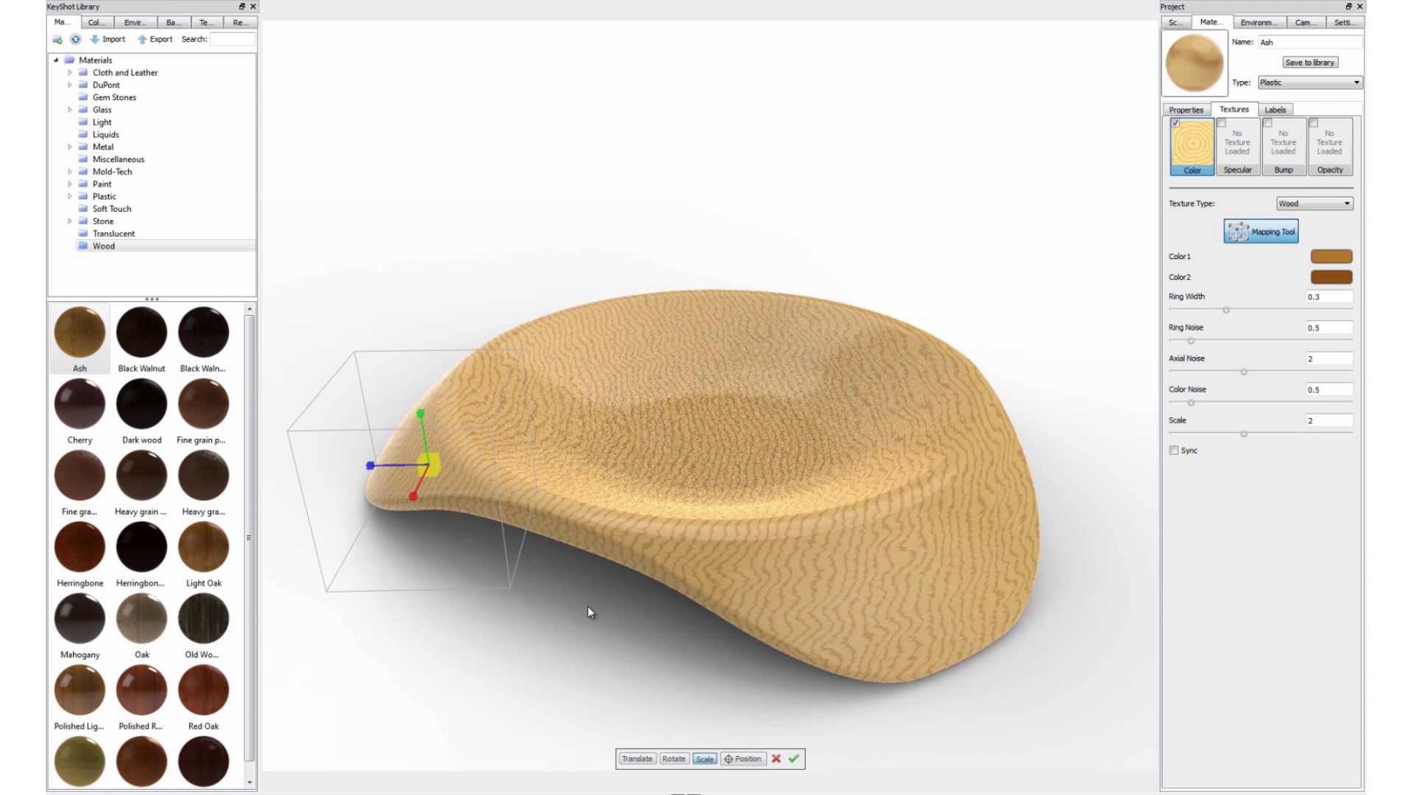
- Move the wood texture toward the lower right of the bowl and confirm the placement
left_click(635, 759)
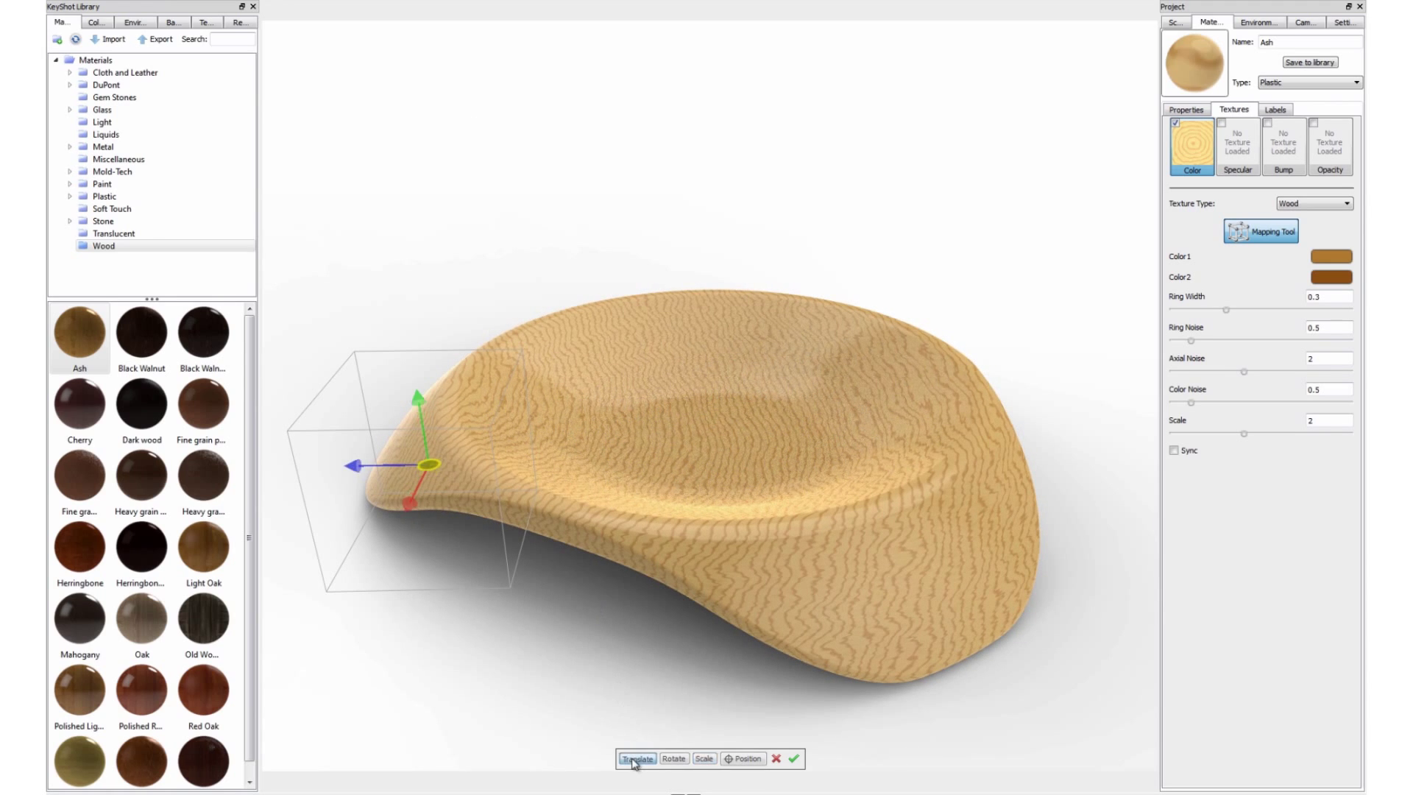
left_click_drag(352, 471, 790, 493)
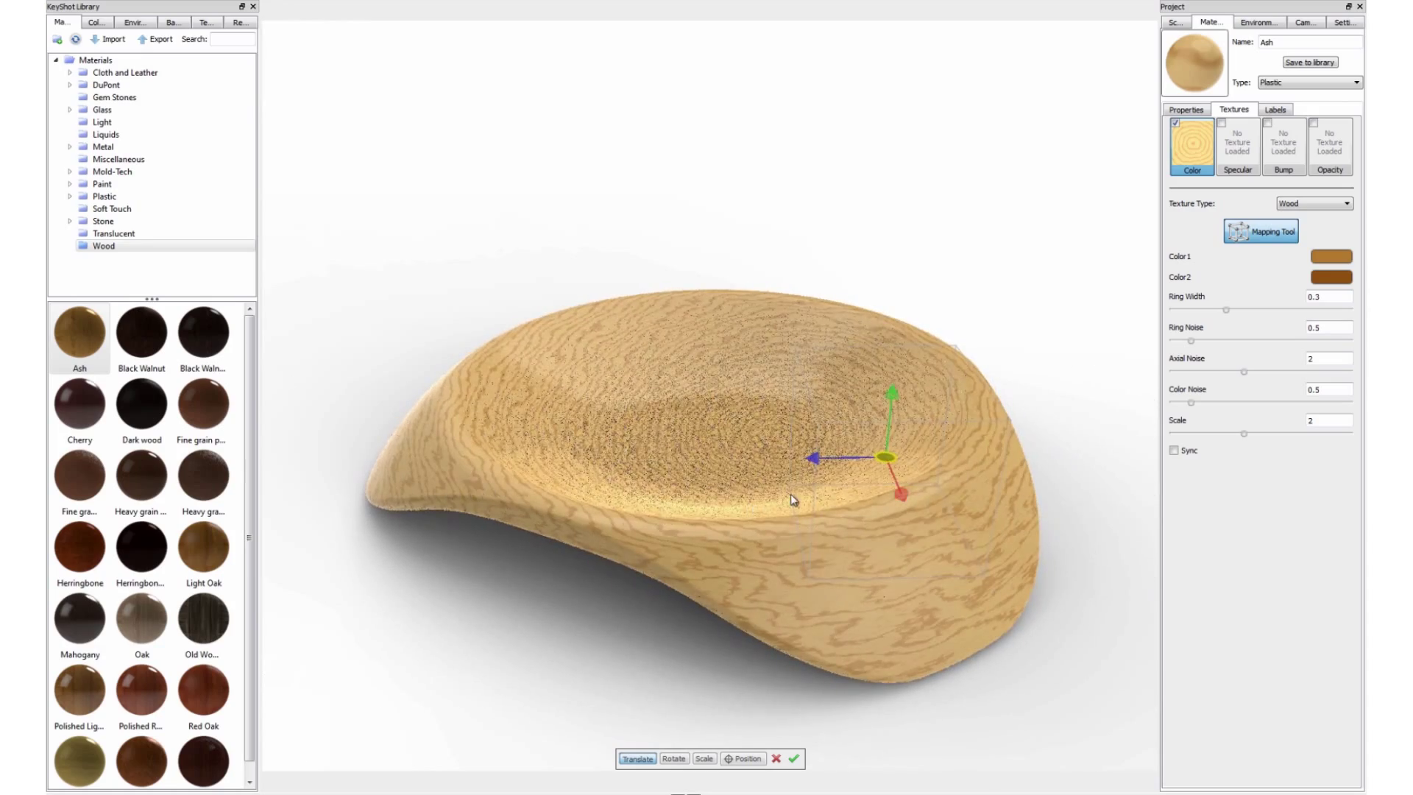
left_click_drag(897, 491, 700, 300)
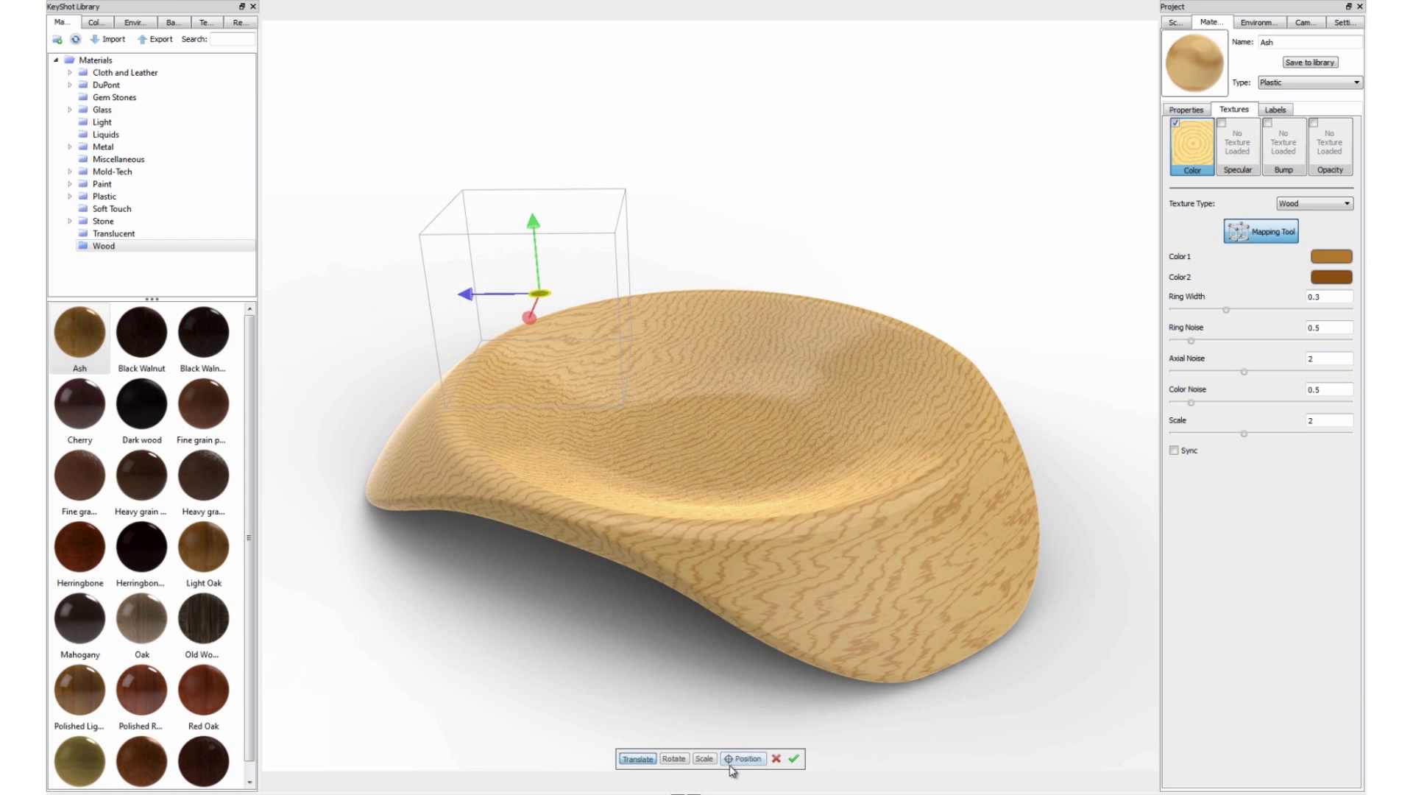
left_click(791, 760)
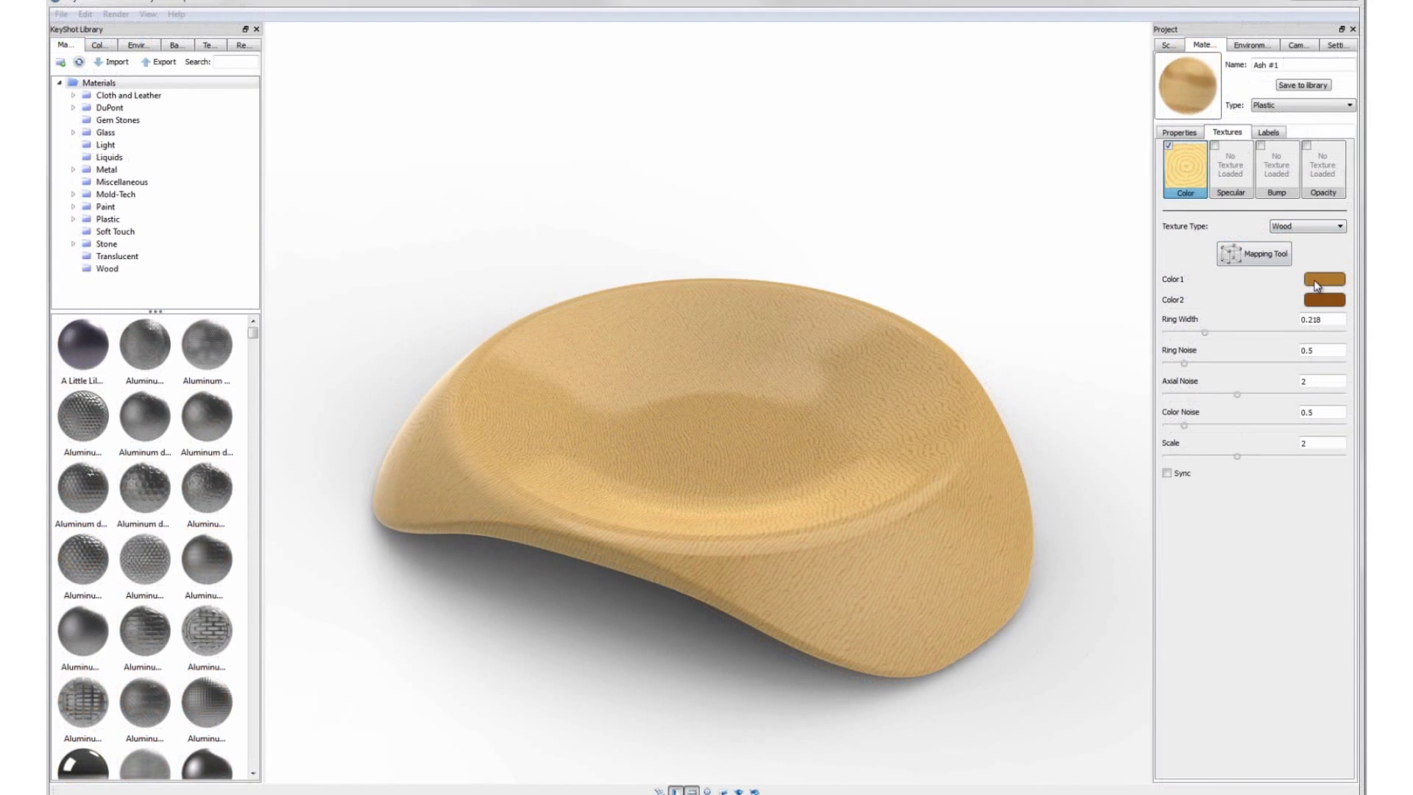
- Set the wood's Color 1 to a reddish tan
left_click(1320, 283)
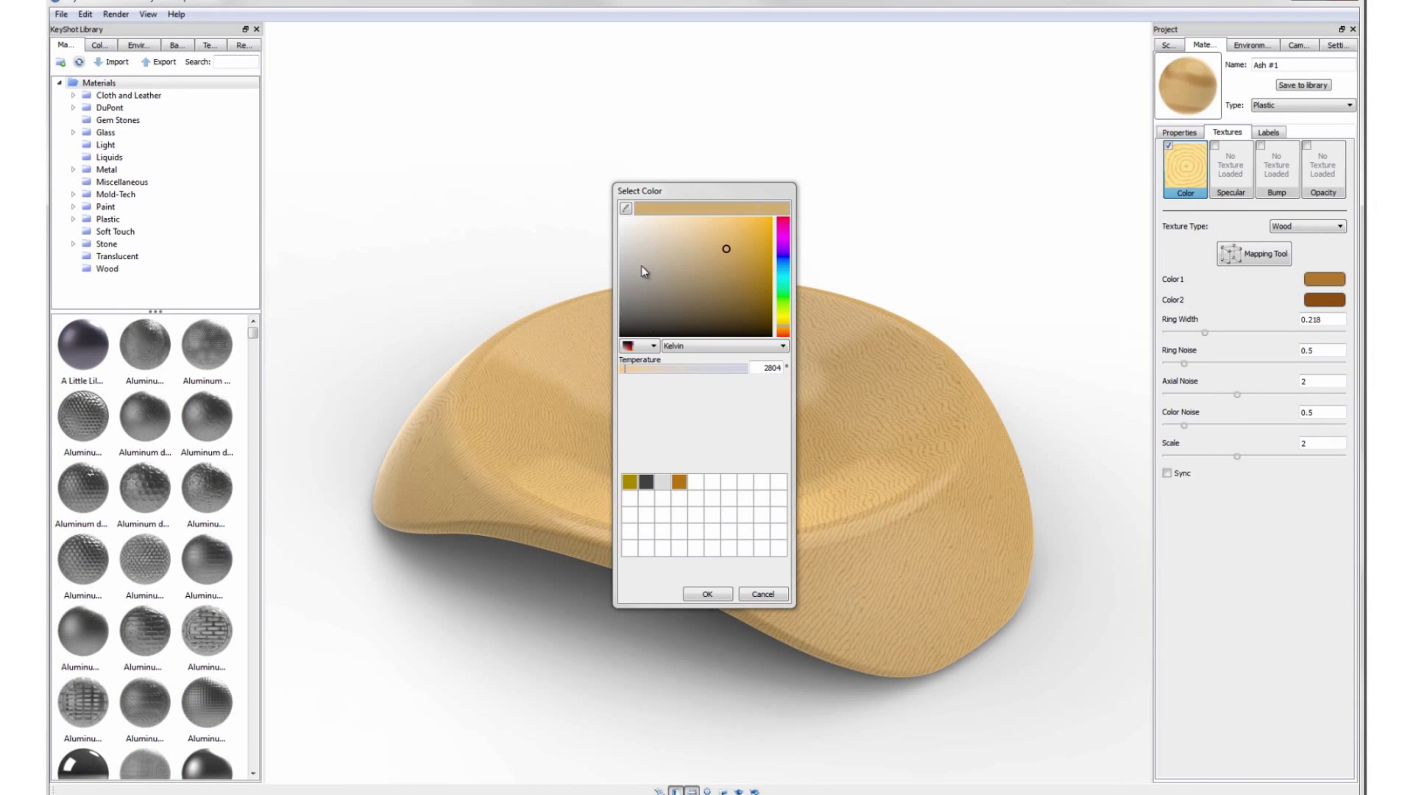
mouse_move(707, 253)
left_mouse_down()
mouse_move(717, 240)
mouse_move(735, 279)
mouse_move(713, 263)
left_mouse_up()
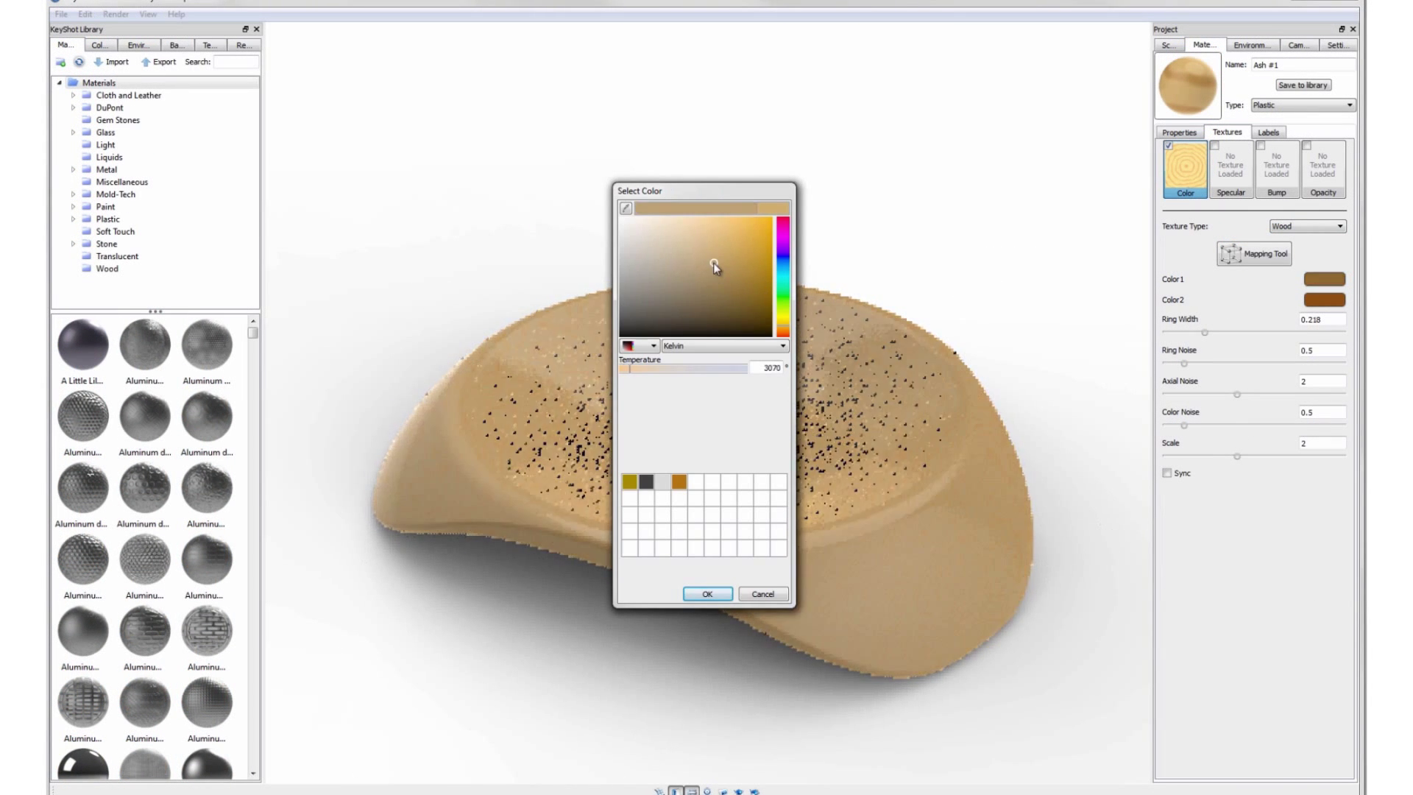
left_click(783, 333)
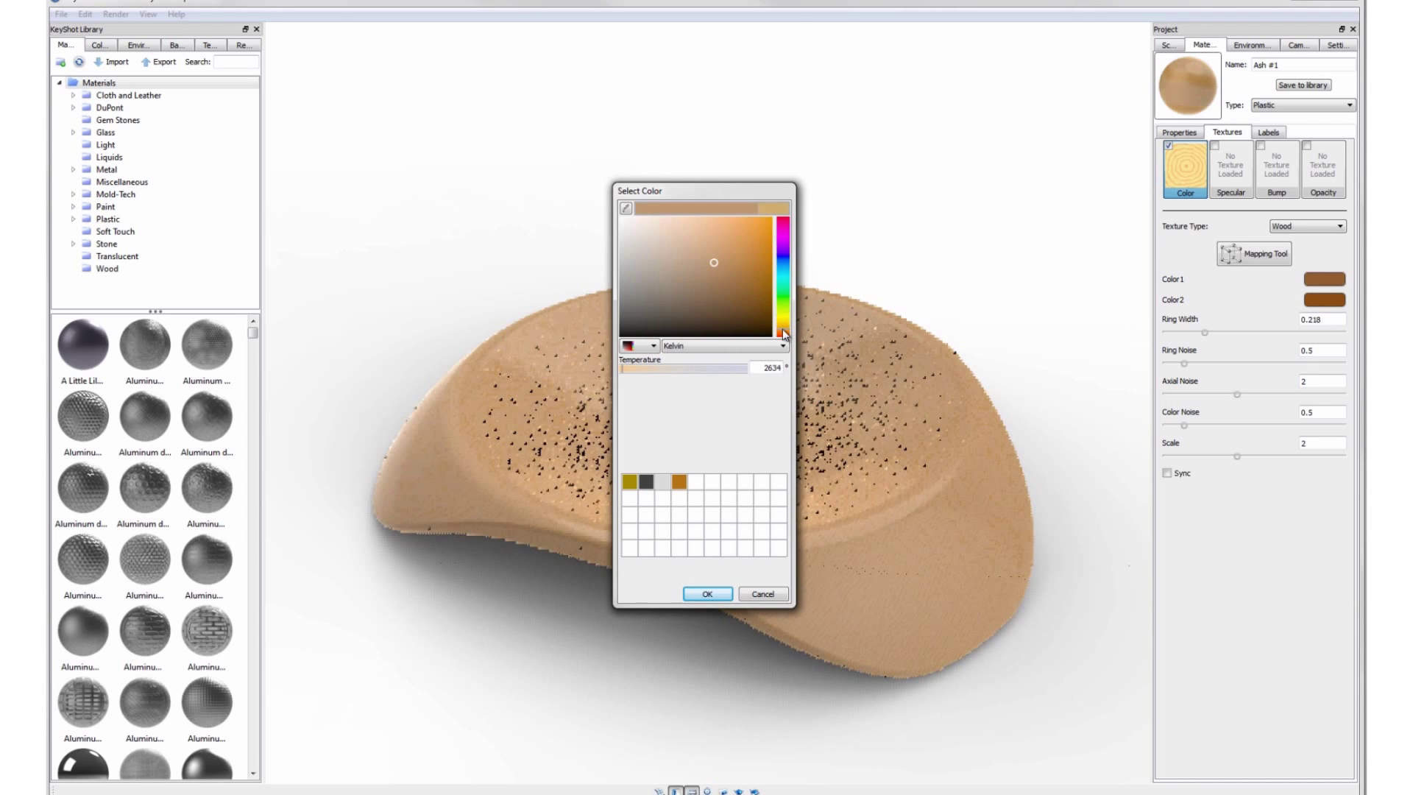
left_click(709, 594)
- Set the wood's Color 2 to a very dark brown, with the wenge reference visible
left_click(1324, 299)
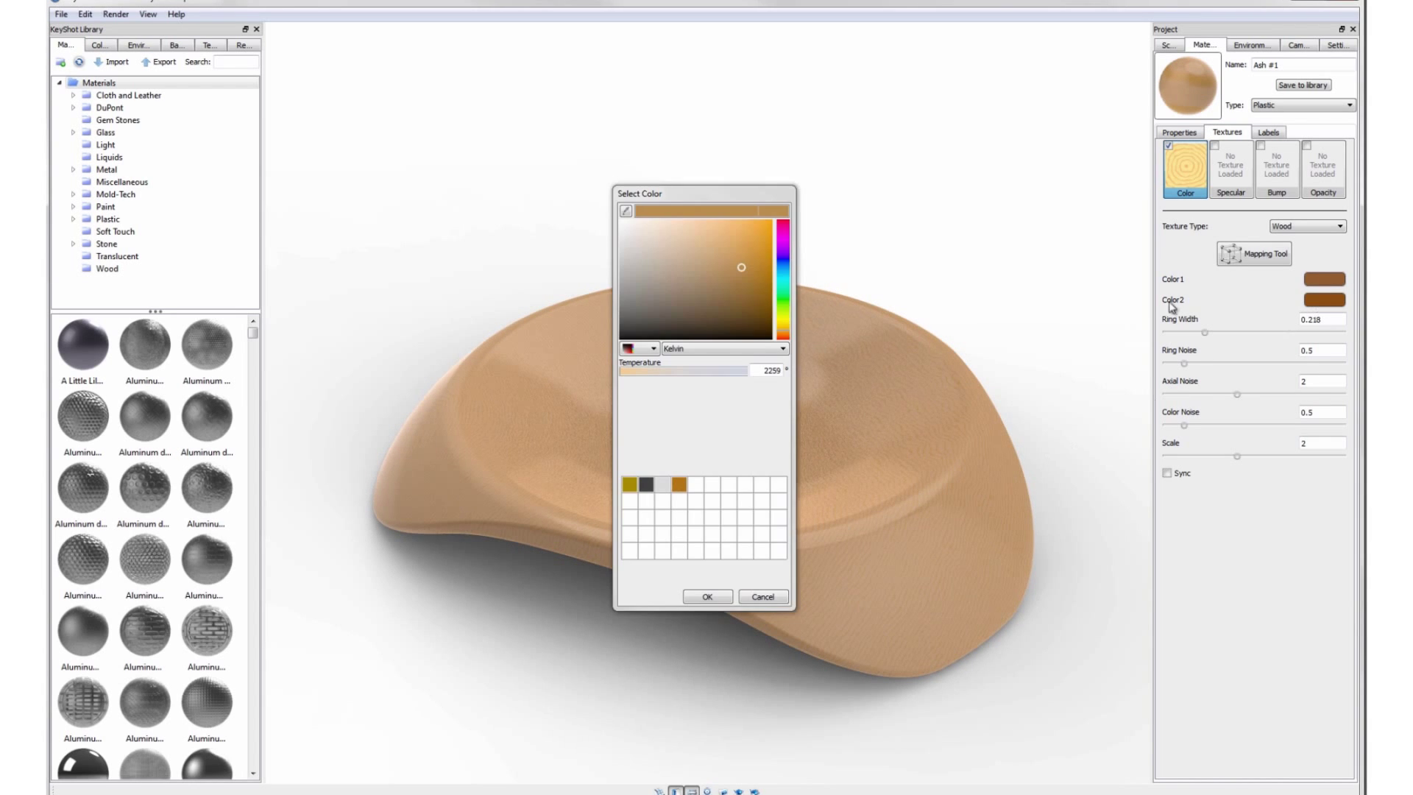
left_click(758, 317)
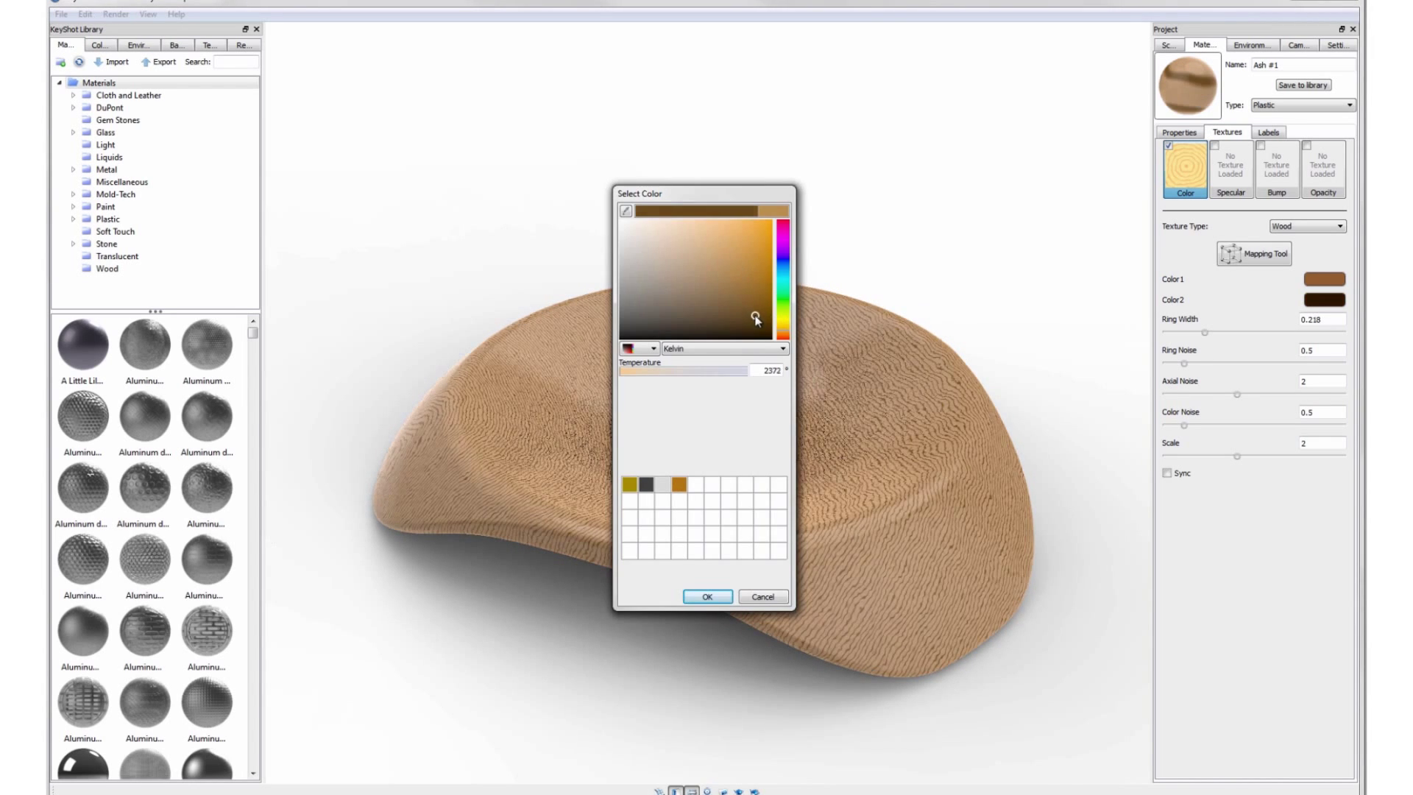
left_click(703, 597)
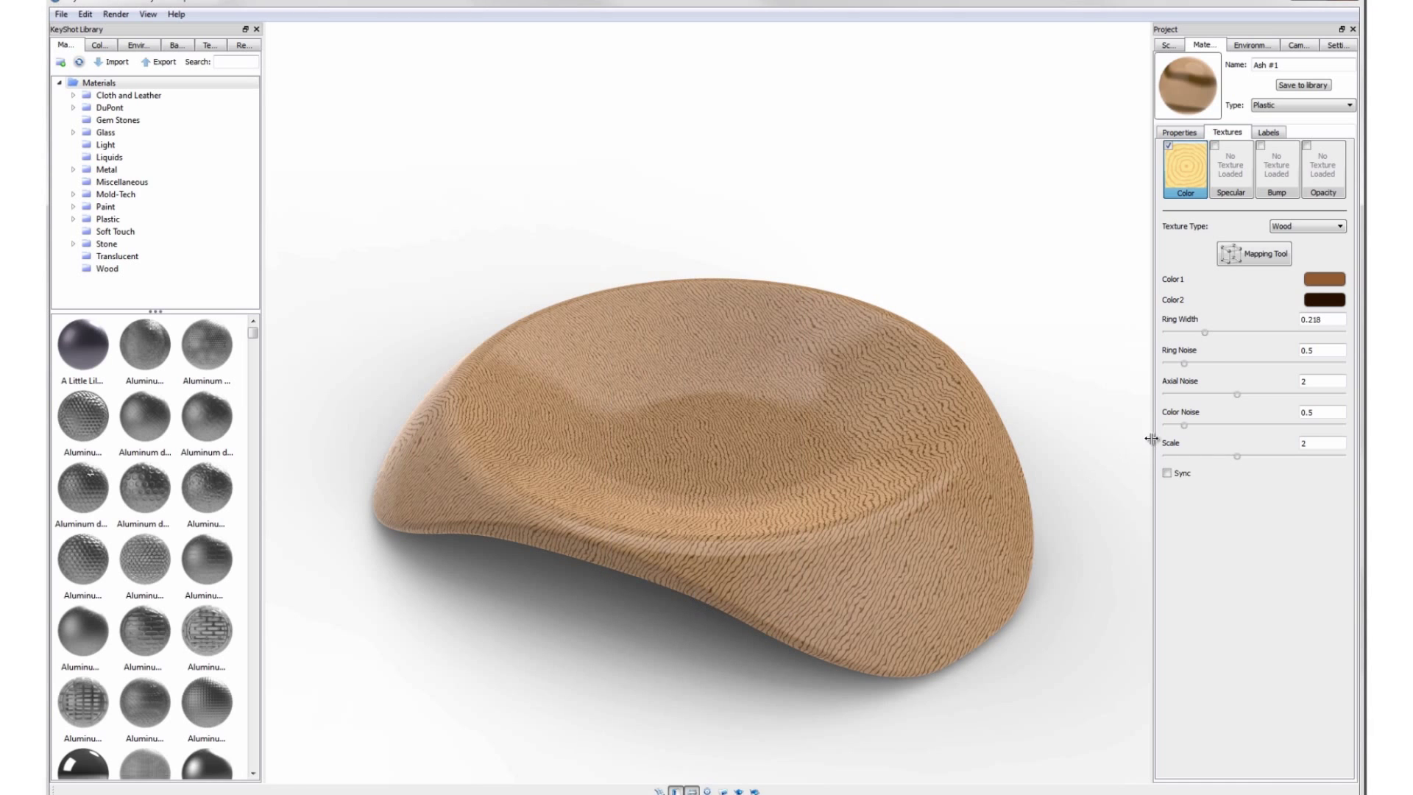
left_click_drag(1359, 358, 949, 410)
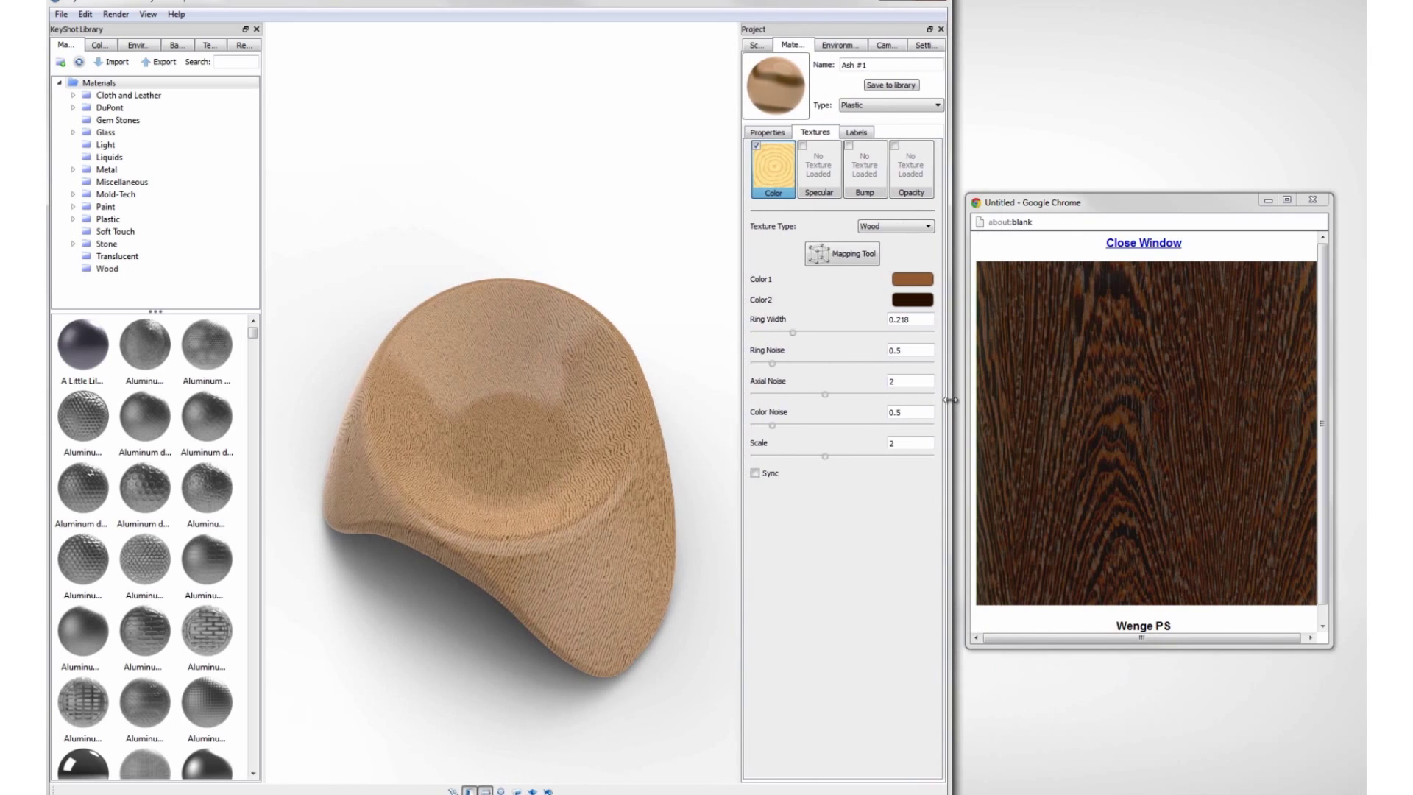
- Sample wood Color 1 as a dark brown from the wenge image
left_click(904, 284)
left_click(420, 210)
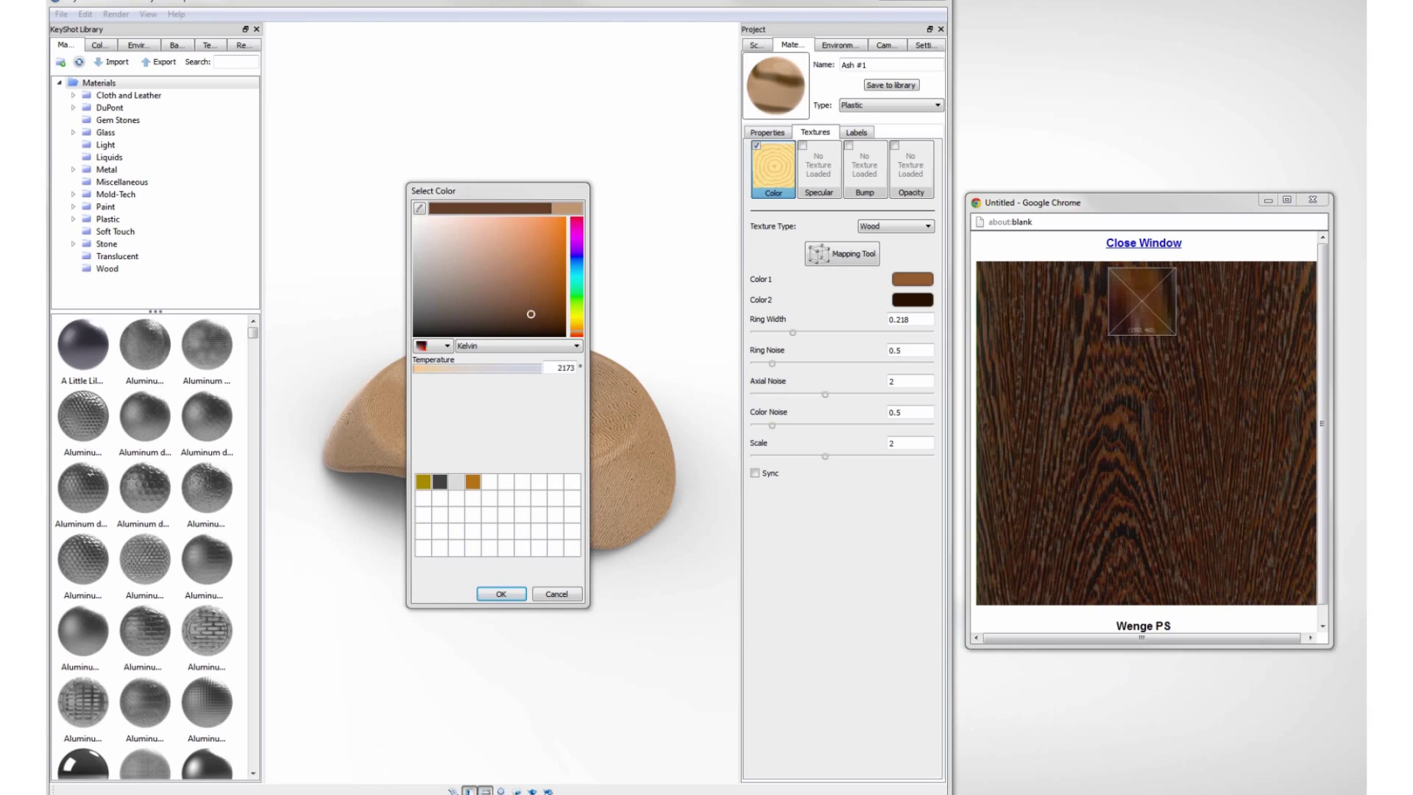
left_click(1142, 308)
left_click(501, 593)
- Sample wood Color 2 as a darker, near-black brown from the wenge image
left_click(903, 299)
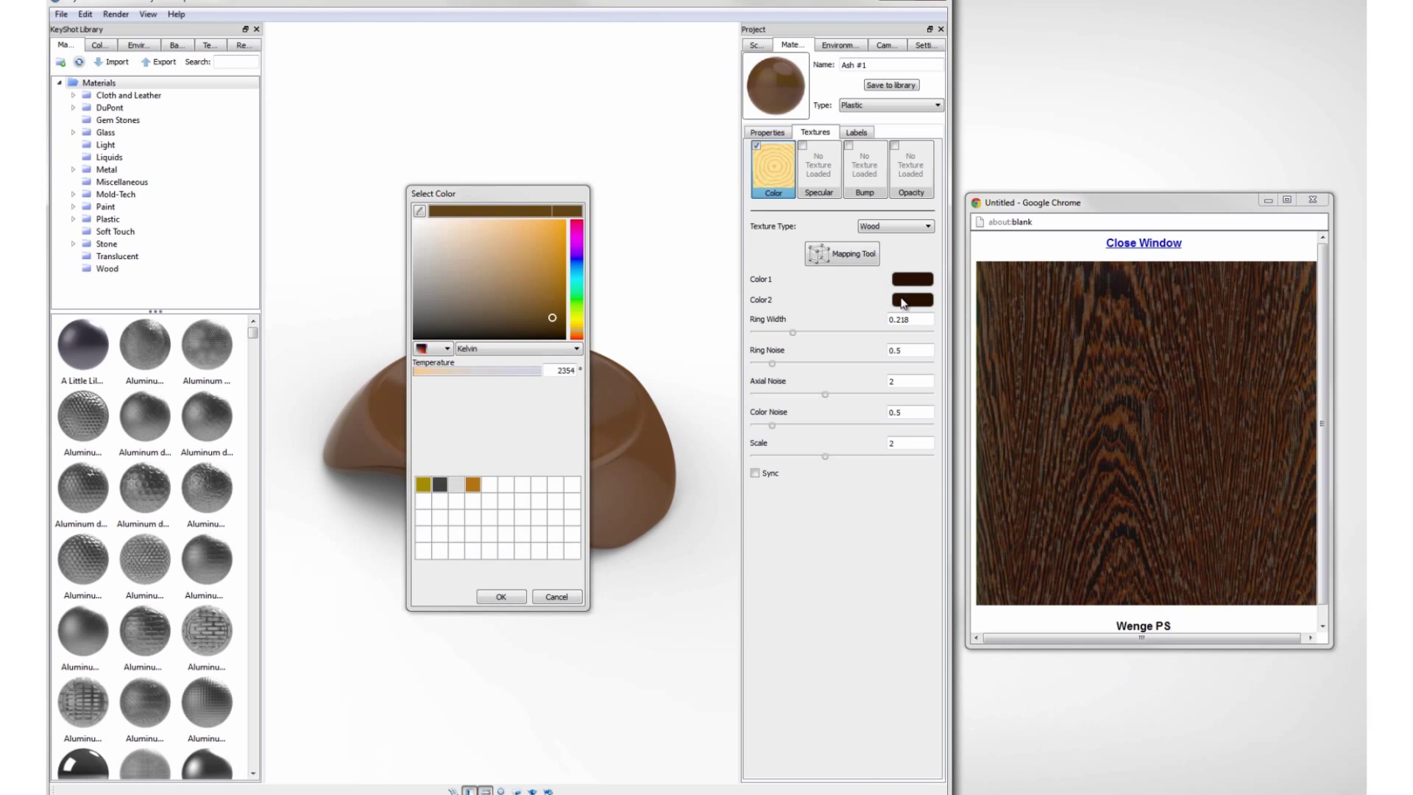
left_click(421, 210)
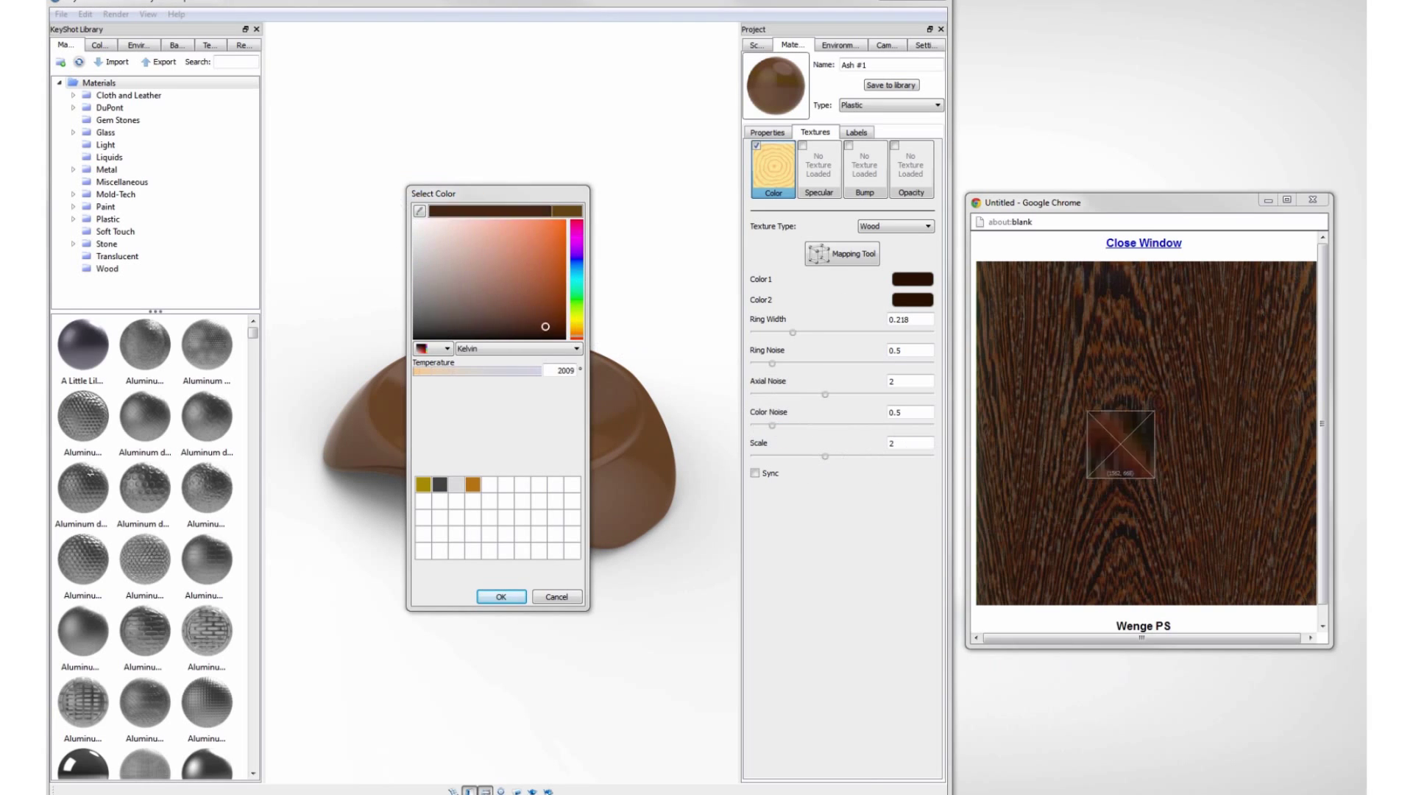
left_click(1120, 443)
left_click(502, 596)
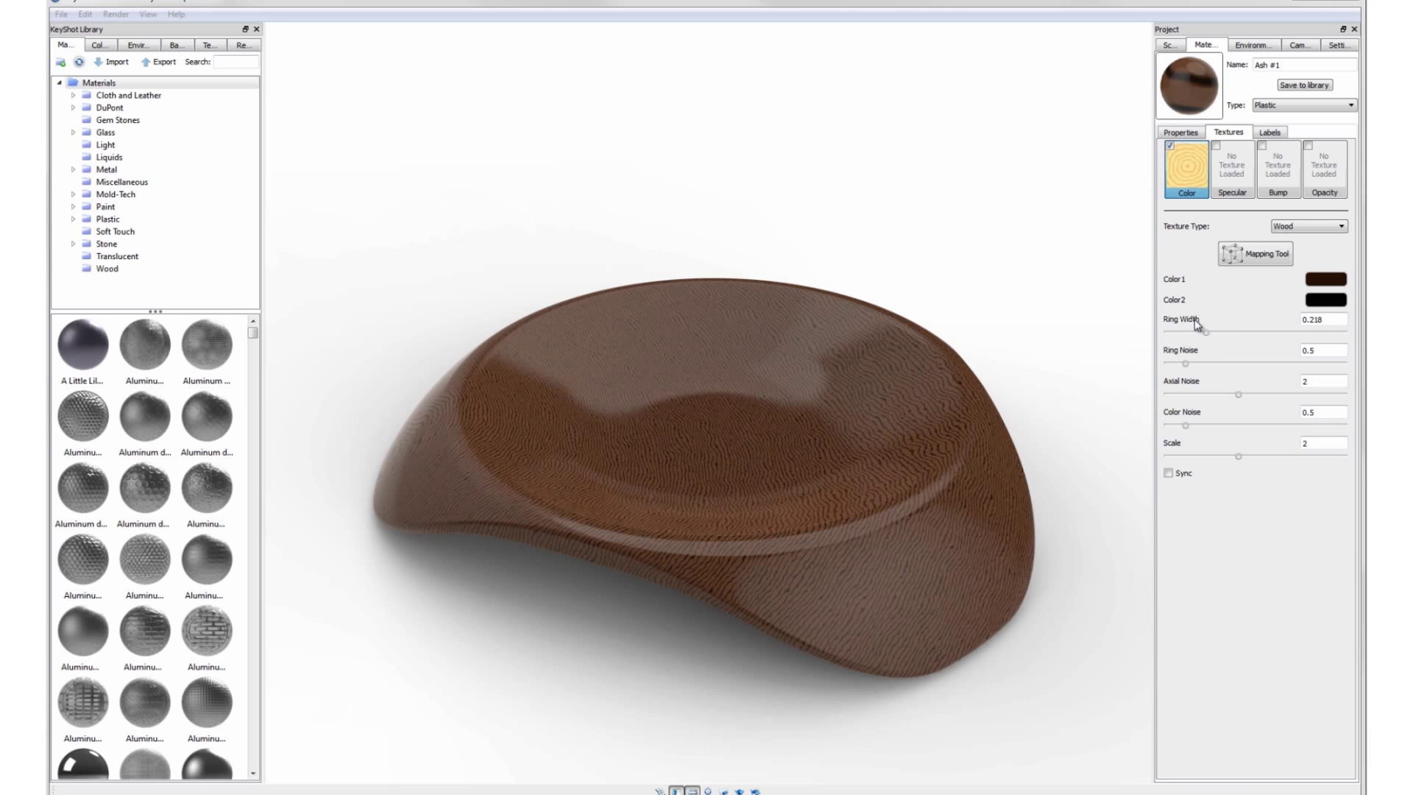
- Set ring width to 0.195, zero the ring, axial and colour noise, and scale to 1.34
mouse_move(1211, 337)
left_mouse_down()
mouse_move(1249, 337)
mouse_move(1169, 345)
mouse_move(1202, 337)
mouse_move(1211, 365)
mouse_move(1241, 368)
mouse_move(1167, 364)
left_mouse_up()
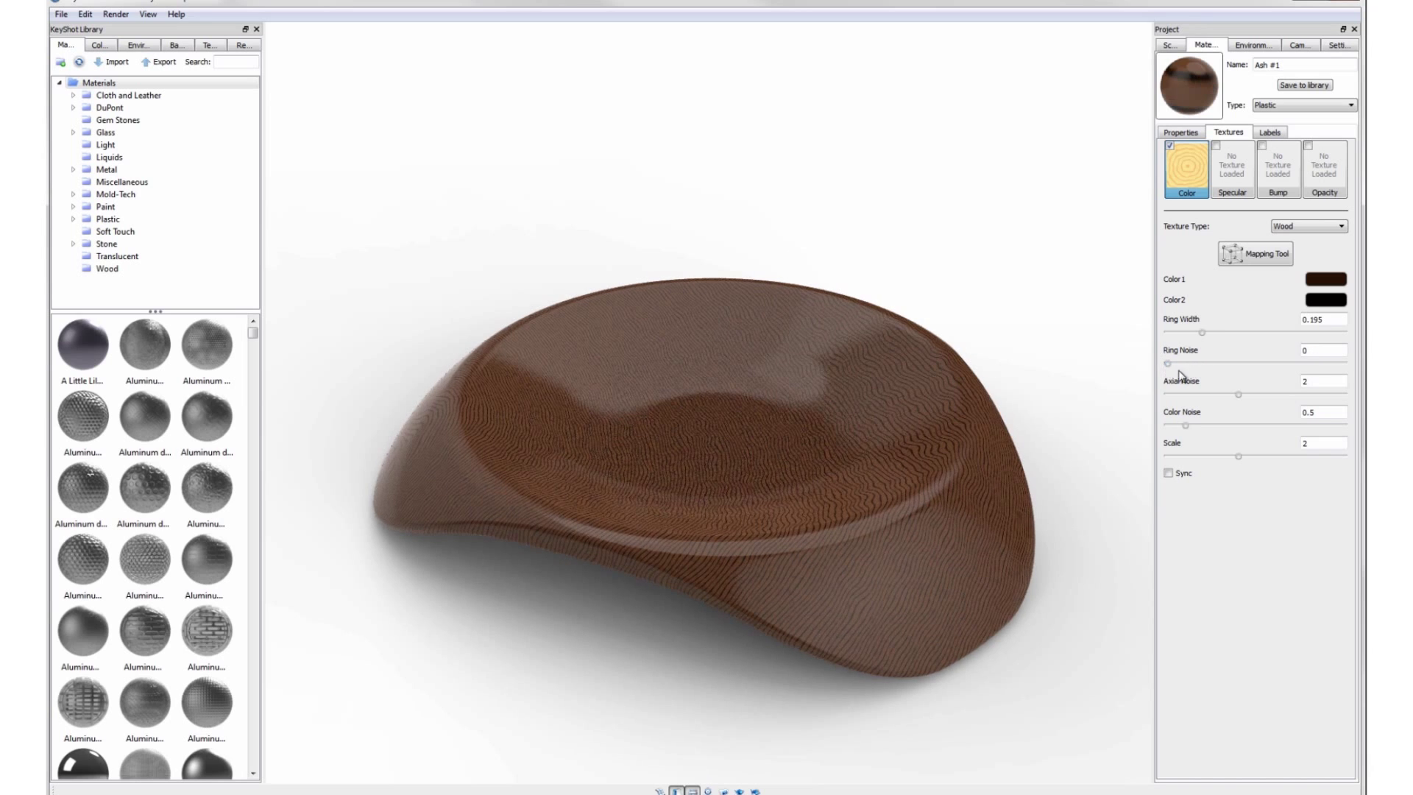
left_click_drag(1238, 395, 1167, 397)
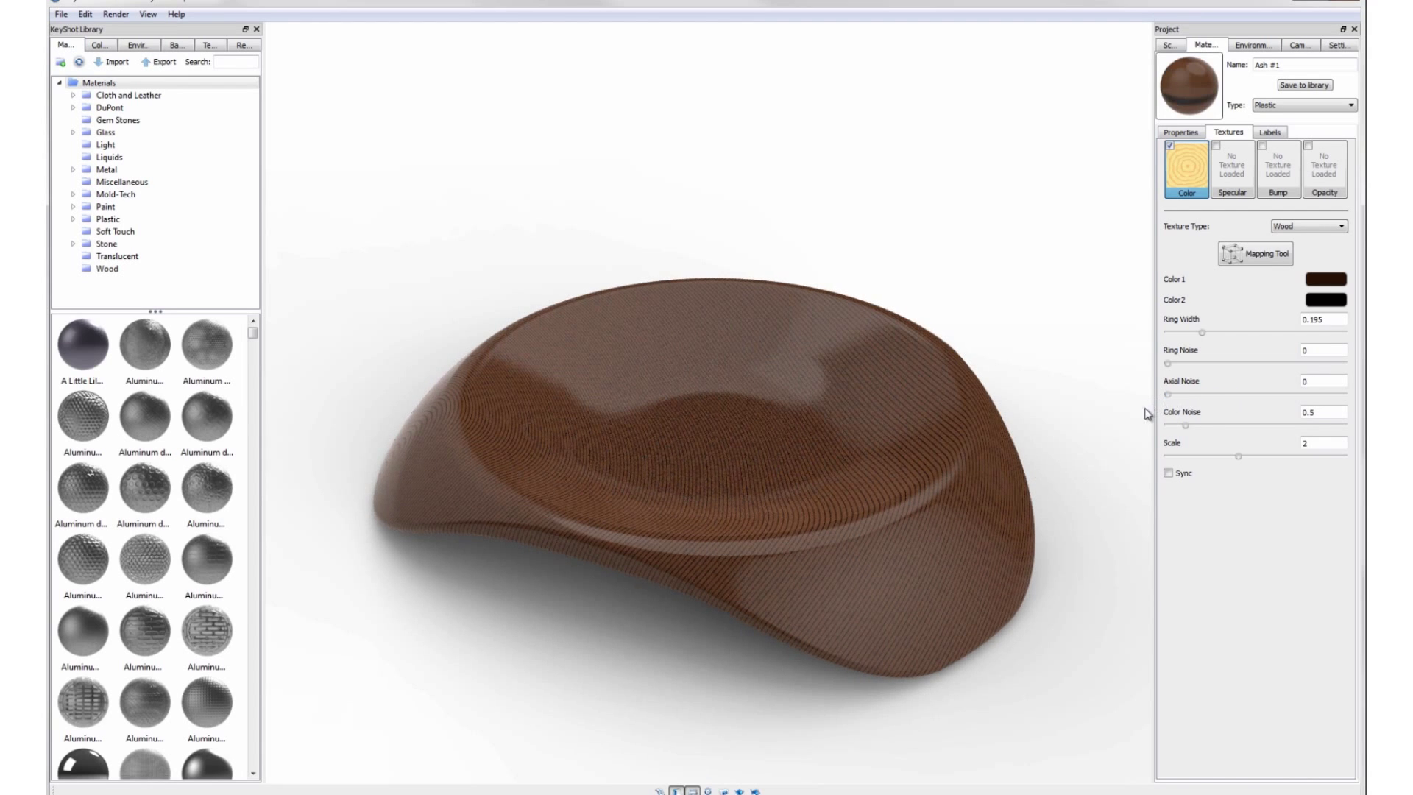
mouse_move(1188, 428)
left_mouse_down()
mouse_move(1234, 431)
mouse_move(1166, 428)
left_mouse_up()
left_click_drag(1239, 456, 1179, 462)
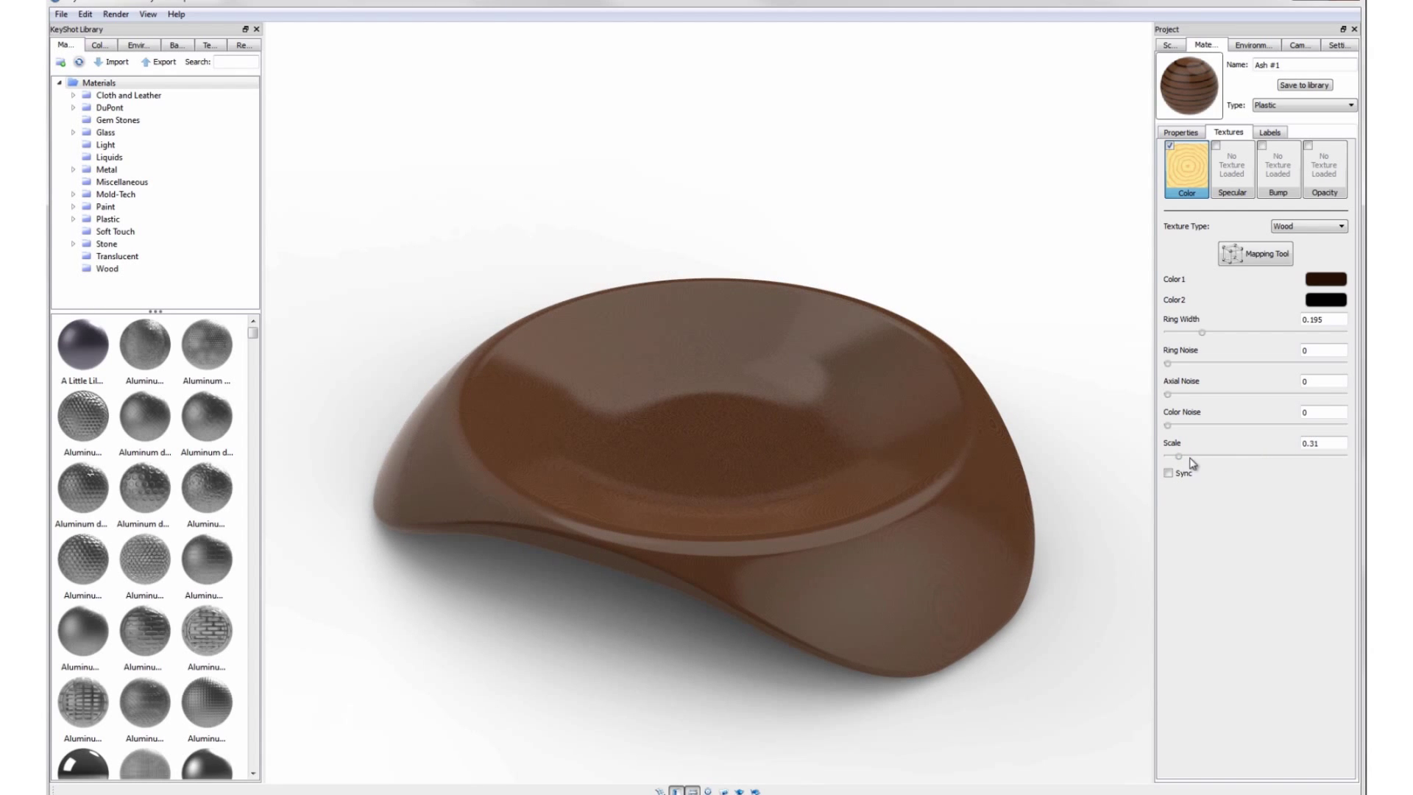
left_click_drag(1205, 462, 1218, 462)
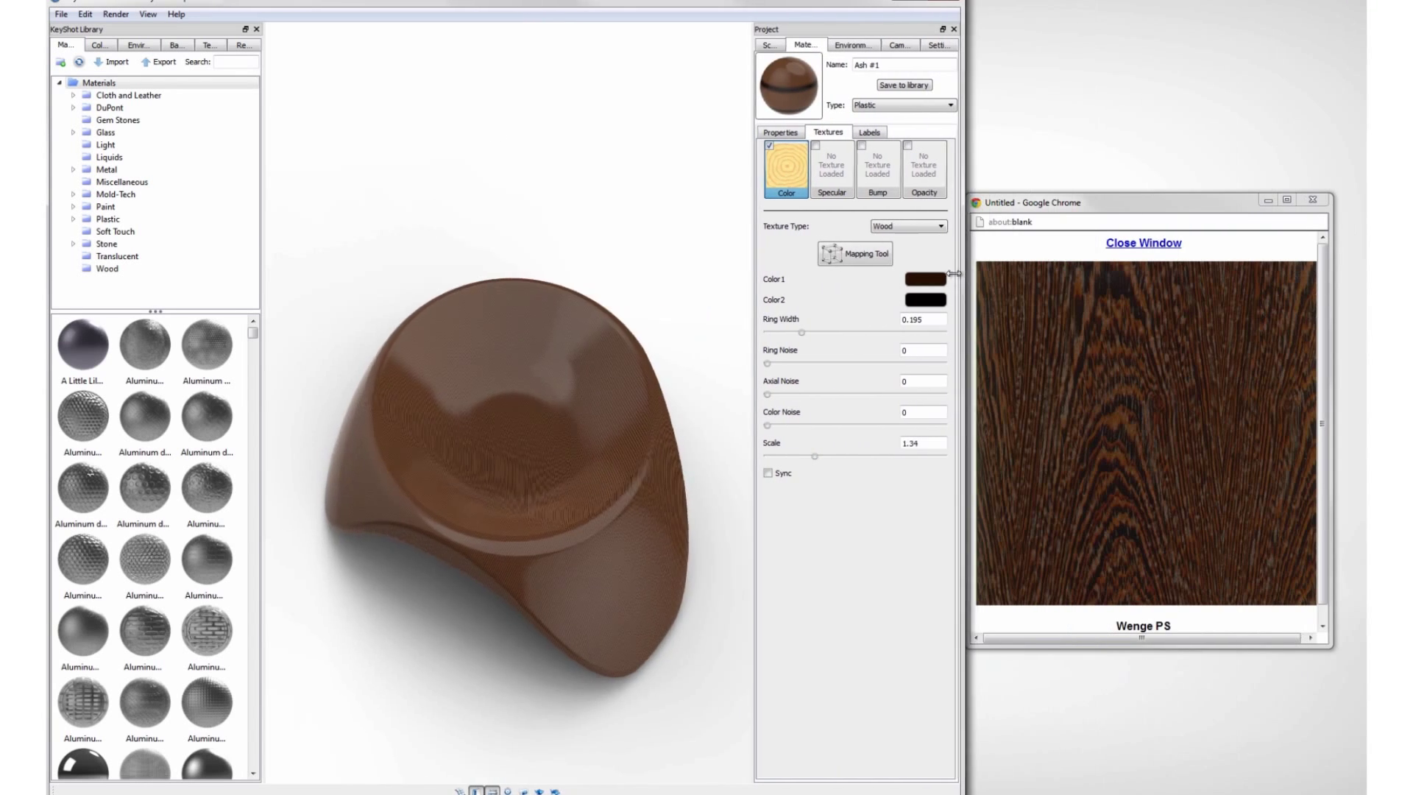
- Set ring width 0.268, ring noise 0.565, axial noise 0.7, colour noise 1.03, scale 3.25, then view the bowl from another angle
left_click_drag(793, 332, 879, 458)
left_click_drag(783, 331, 778, 364)
left_click_drag(774, 426, 791, 424)
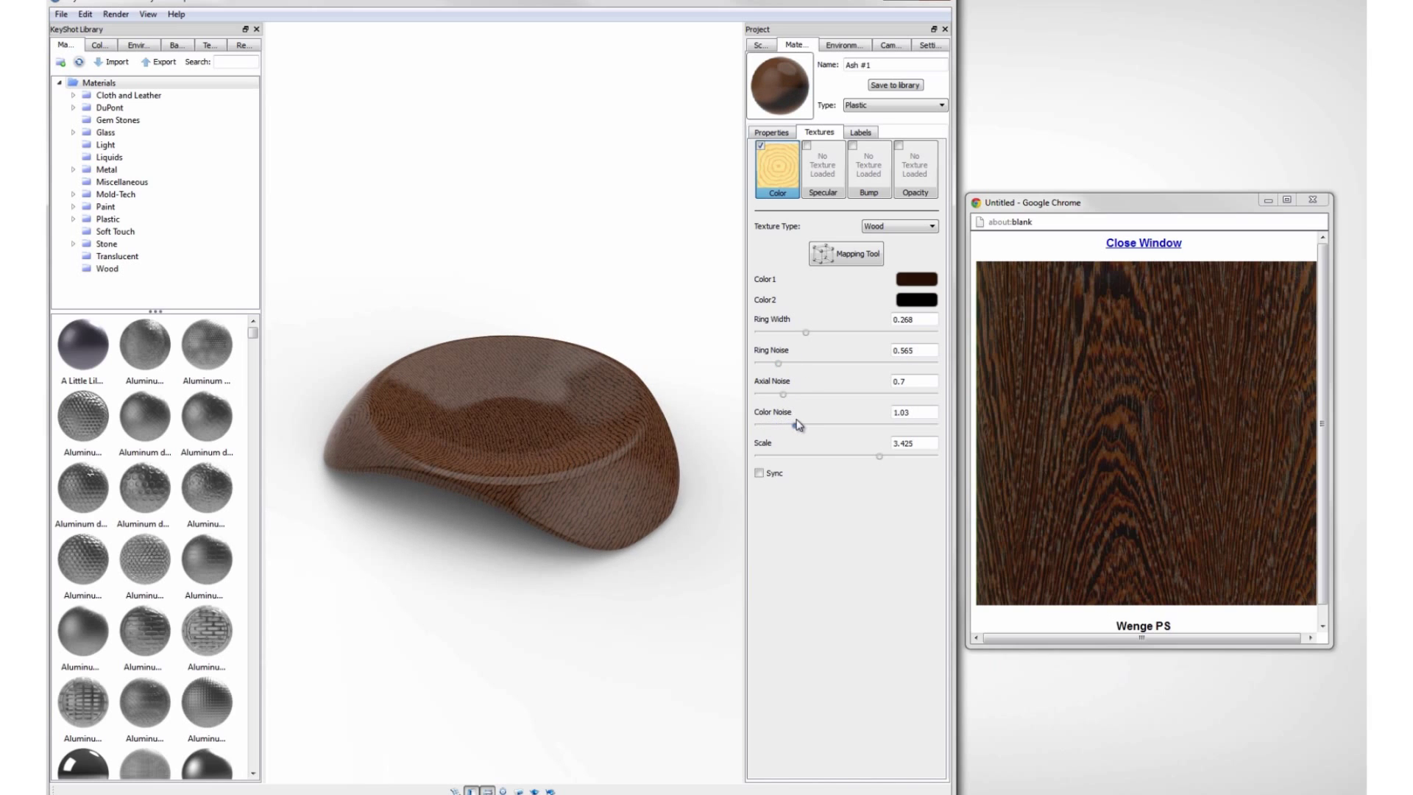
left_click_drag(879, 456, 874, 456)
left_click_drag(948, 412, 1361, 413)
left_click_drag(1094, 538, 622, 436)
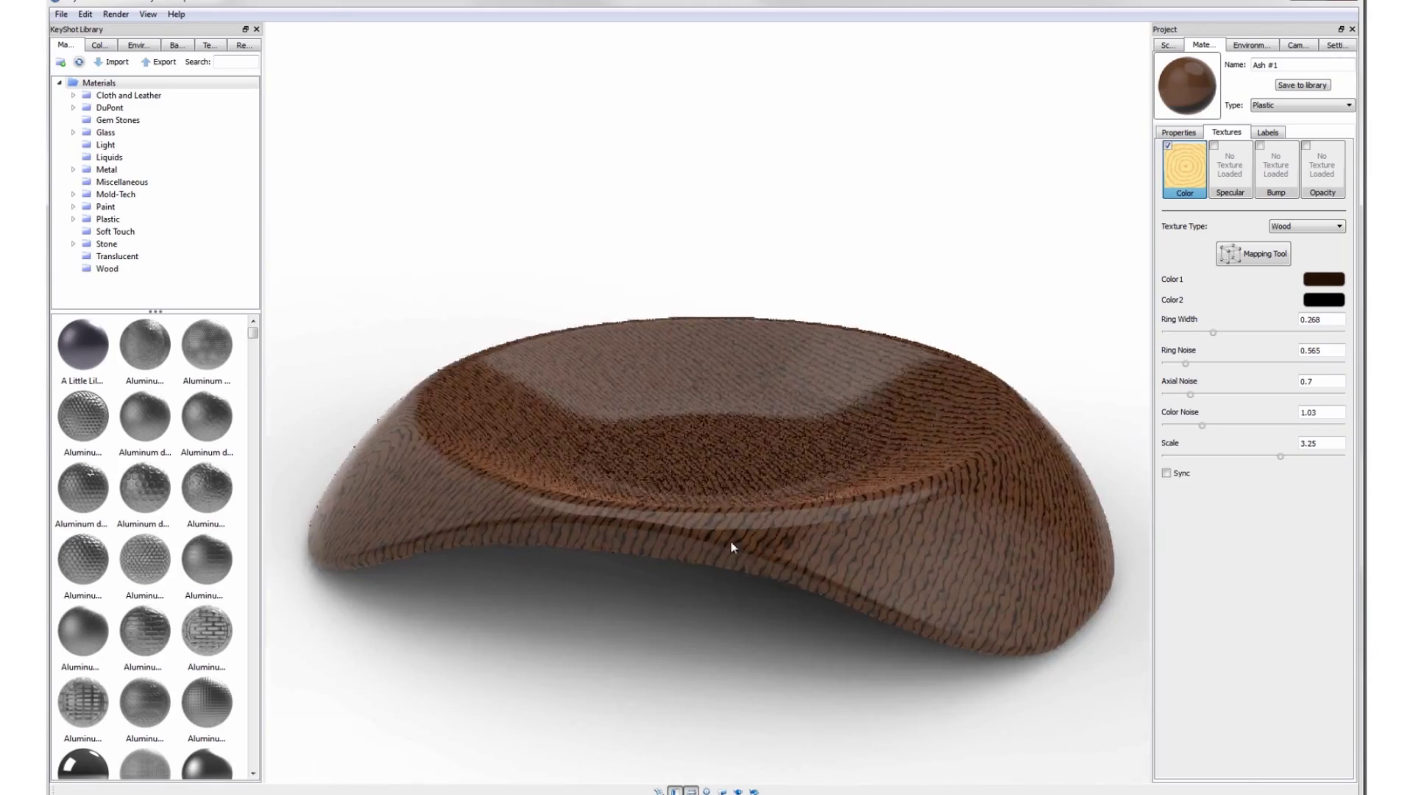